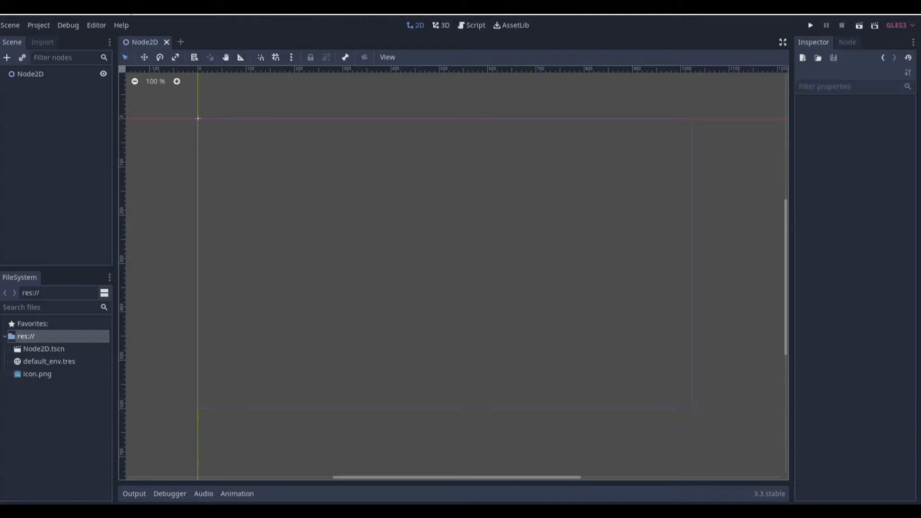
Add a Particles2D node as a child of Node2D and move it to about x 210, y 290 inside the viewport frame.
{"action": "left_click", "coordinate": [50, 75]}
{"action": "left_click", "coordinate": [8, 58]}
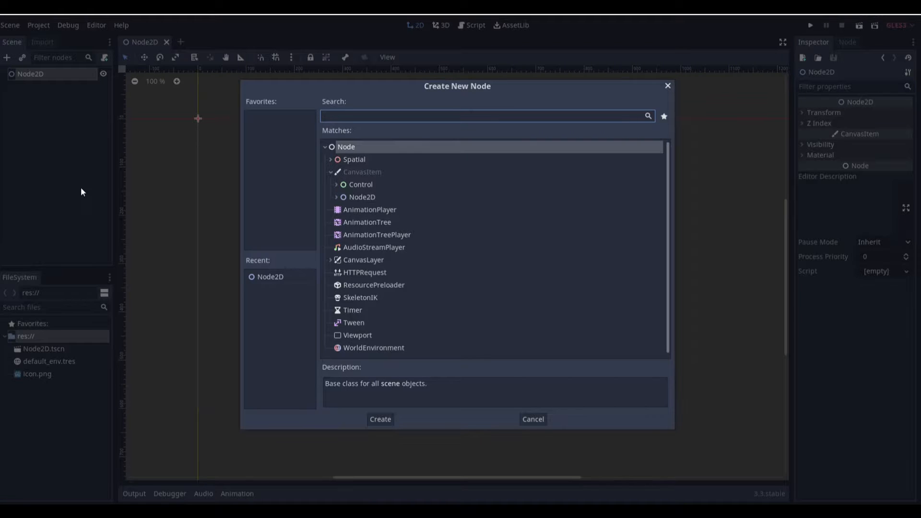
{"action": "type", "text": "par"}
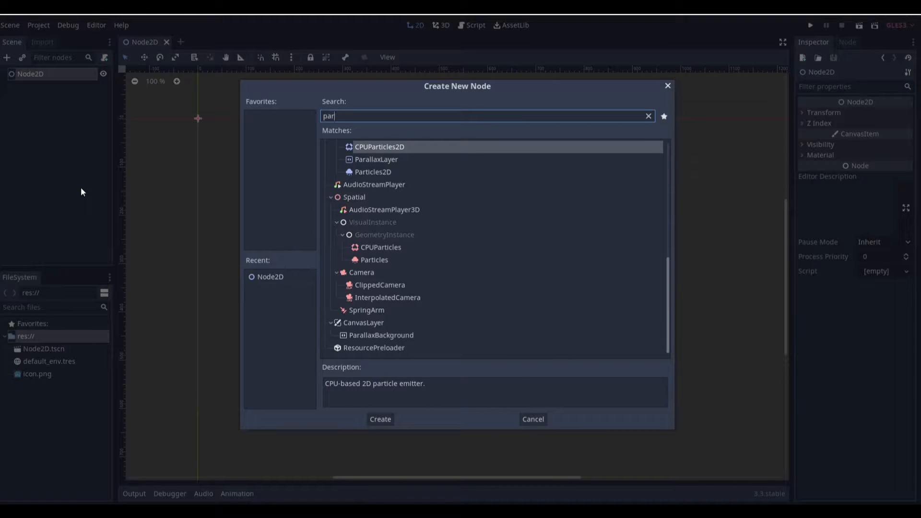
{"action": "key", "text": "Down"}
{"action": "key", "text": "Down"}
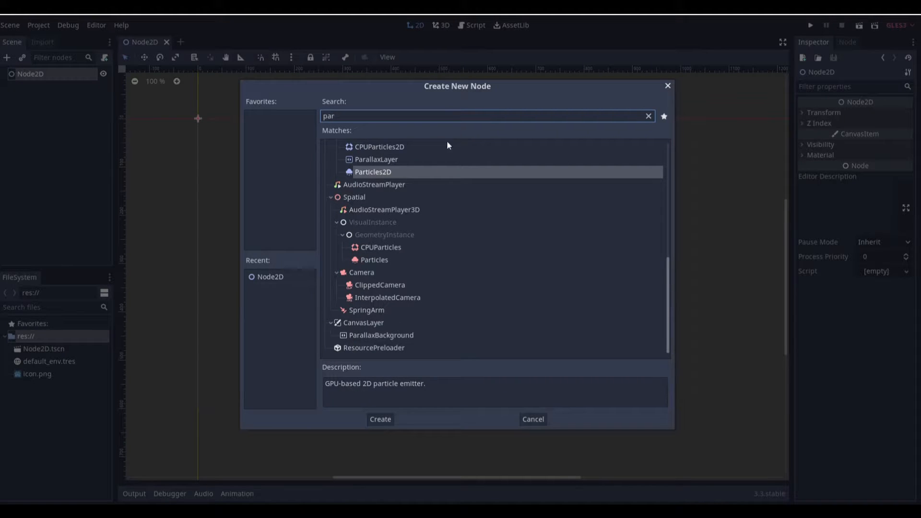
{"action": "double_click", "coordinate": [406, 171]}
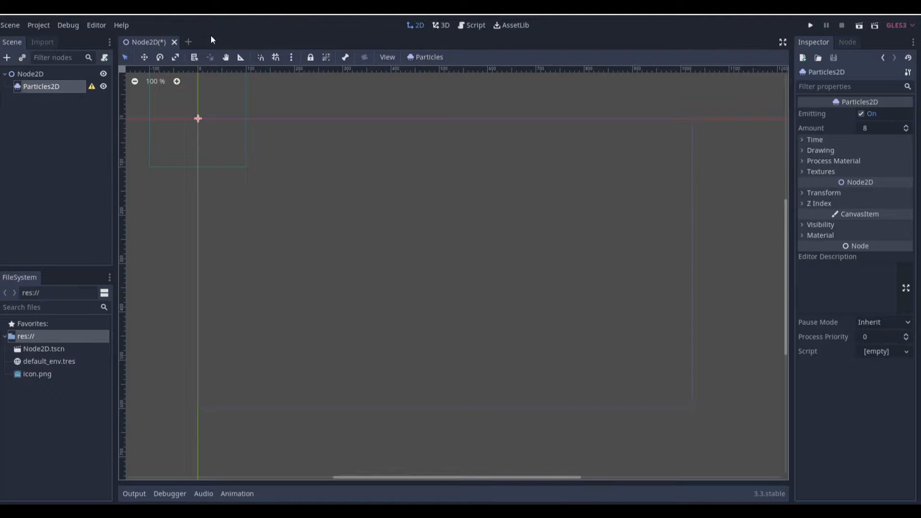
{"action": "left_click_drag", "start_coordinate": [199, 119], "coordinate": [299, 261]}
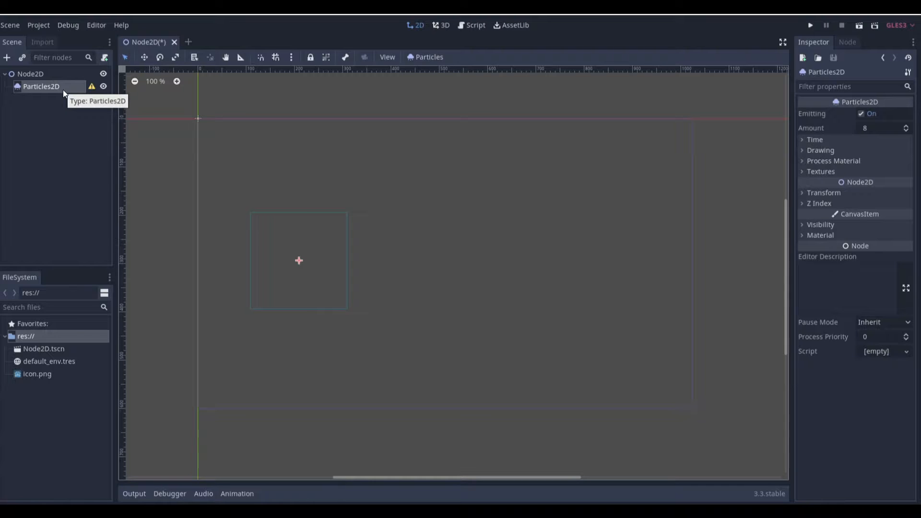
Rename the Particles2D node as fire.
{"action": "left_click", "coordinate": [75, 167]}
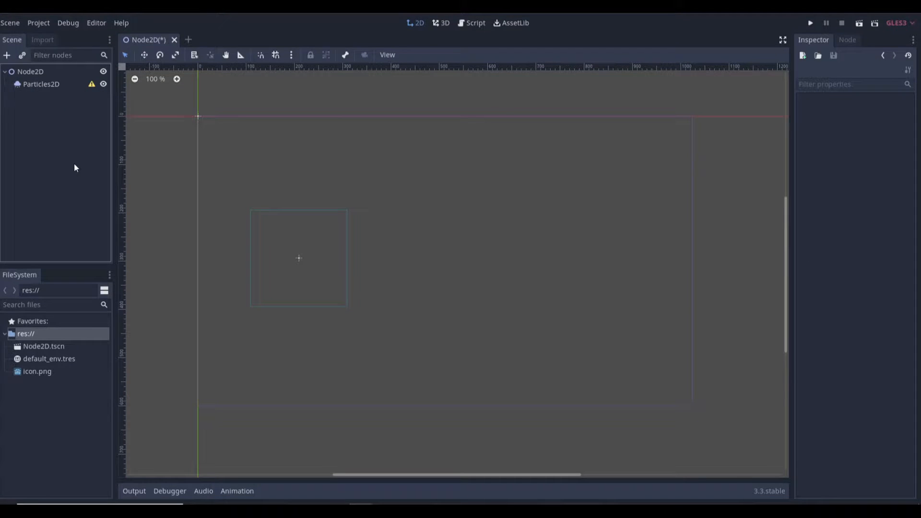
{"action": "left_click", "coordinate": [41, 84]}
{"action": "left_click", "coordinate": [53, 85]}
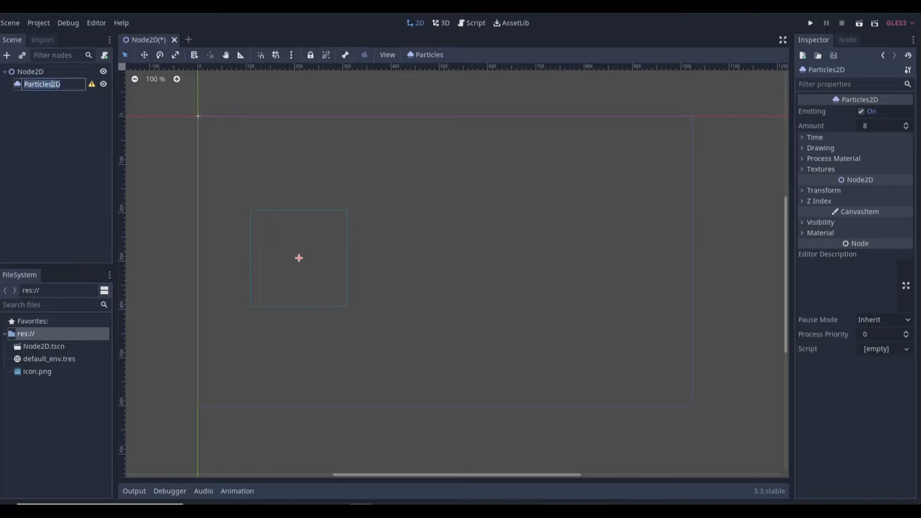
{"action": "type", "text": "fire"}
{"action": "key", "text": "Return"}
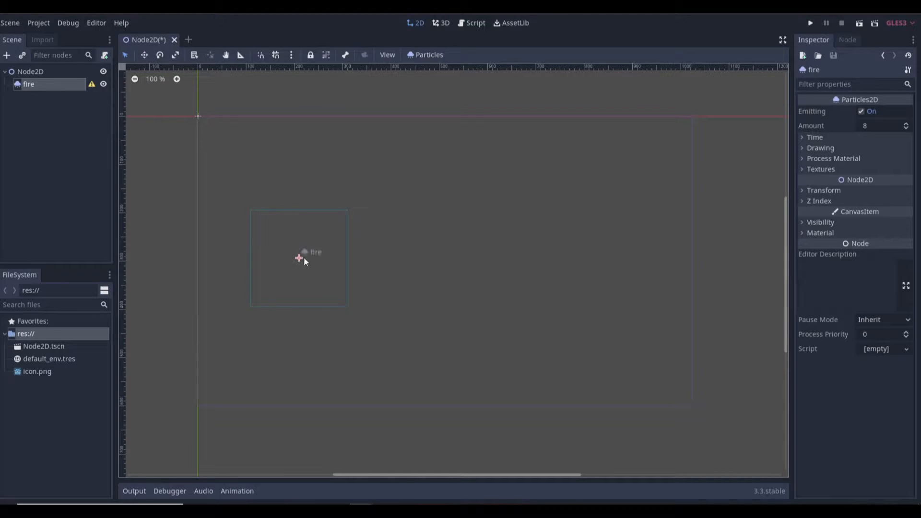
Assign a new ParticlesMaterial as the fire node's process material and expand its properties.
{"action": "left_click", "coordinate": [839, 158]}
{"action": "left_click", "coordinate": [875, 170]}
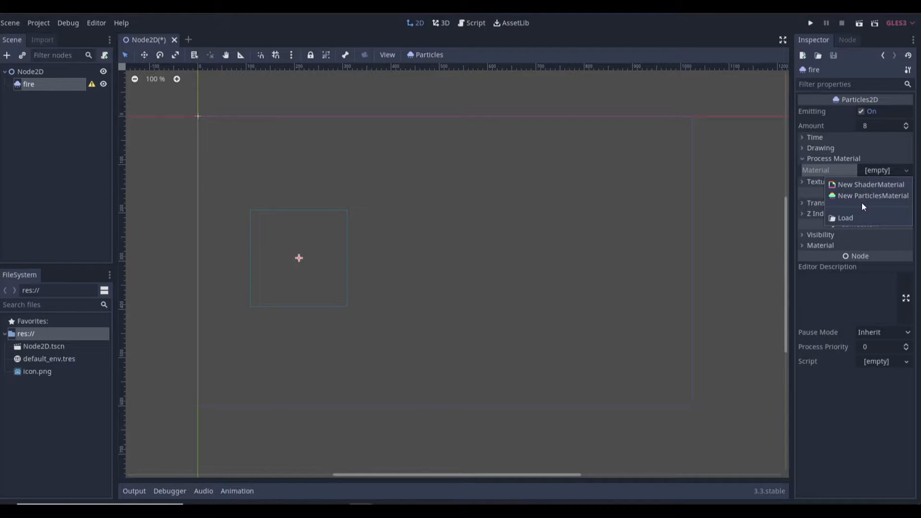
{"action": "left_click", "coordinate": [877, 194]}
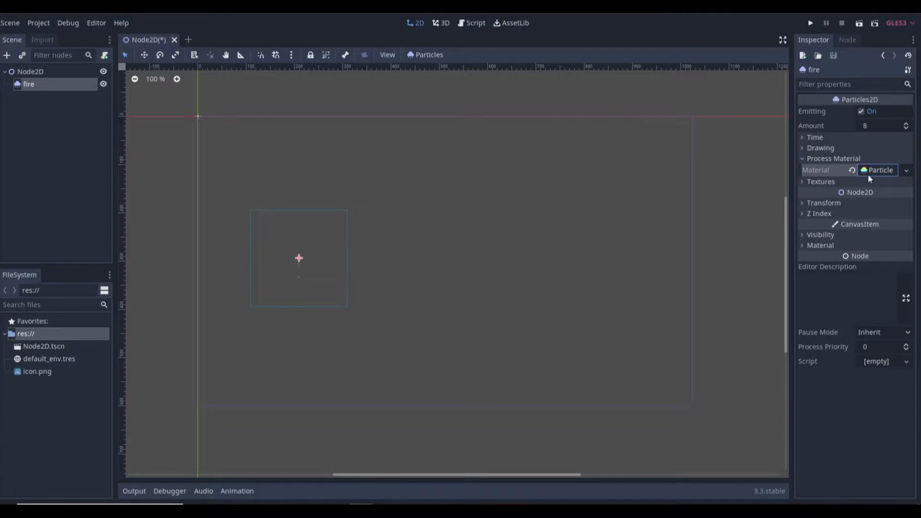
{"action": "left_click", "coordinate": [881, 171]}
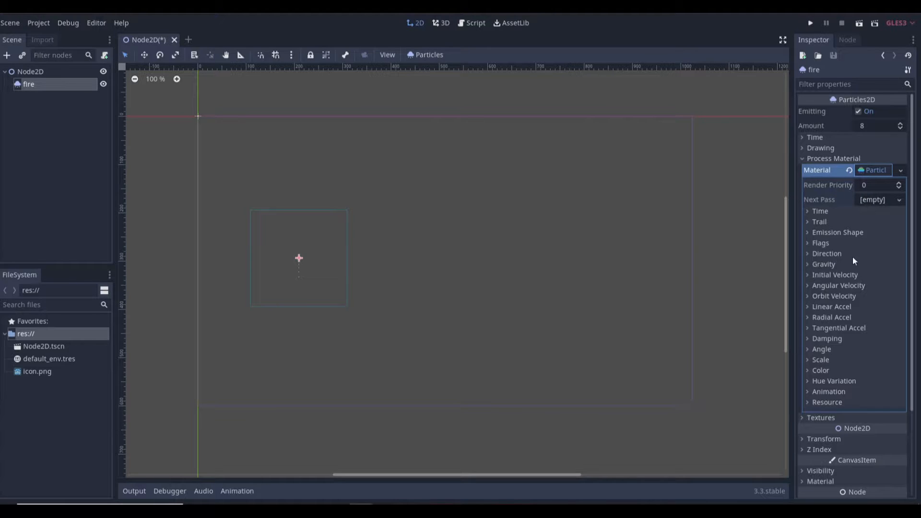
Assign icon.png as the fire node's particle texture.
{"action": "scroll", "coordinate": [832, 264], "scroll_direction": "down", "scroll_amount": 3}
{"action": "left_click", "coordinate": [833, 310]}
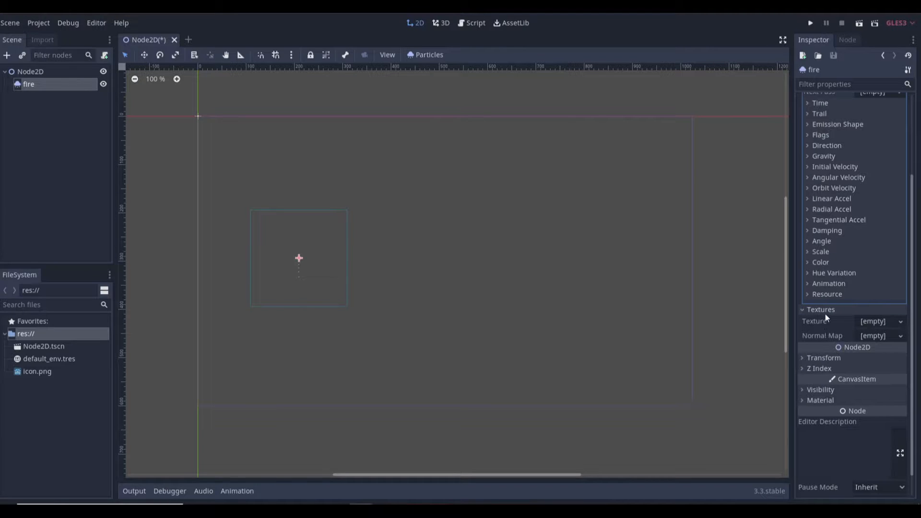
{"action": "scroll", "coordinate": [825, 311], "scroll_direction": "up", "scroll_amount": 3}
{"action": "left_click", "coordinate": [831, 162]}
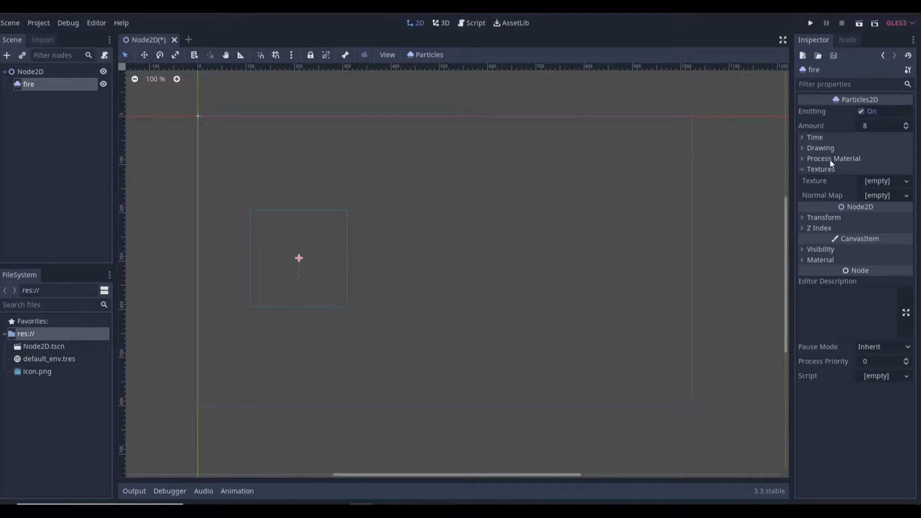
{"action": "left_click", "coordinate": [834, 160]}
{"action": "scroll", "coordinate": [821, 370], "scroll_direction": "down", "scroll_amount": 3}
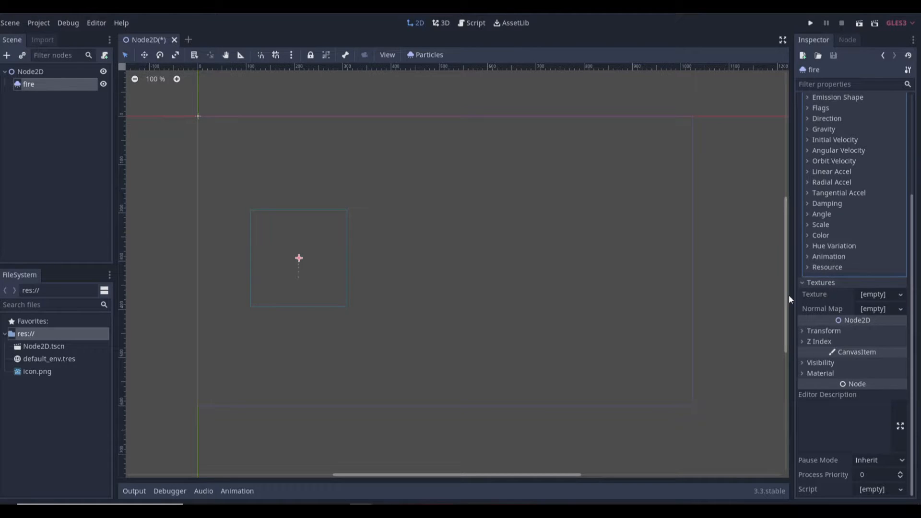
{"action": "left_click_drag", "start_coordinate": [37, 371], "coordinate": [872, 295]}
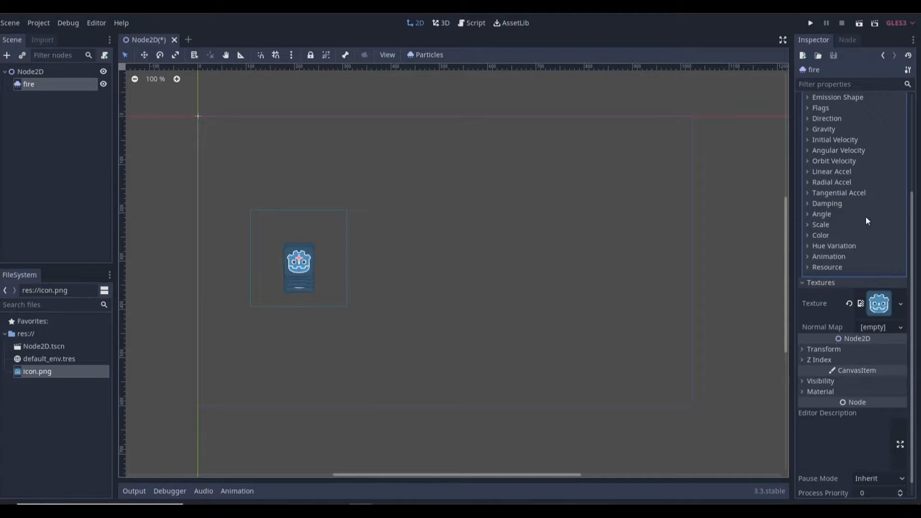
Set the Y gravity of the fire node's particle material to 0.
{"action": "scroll", "coordinate": [844, 215], "scroll_direction": "up", "scroll_amount": 3}
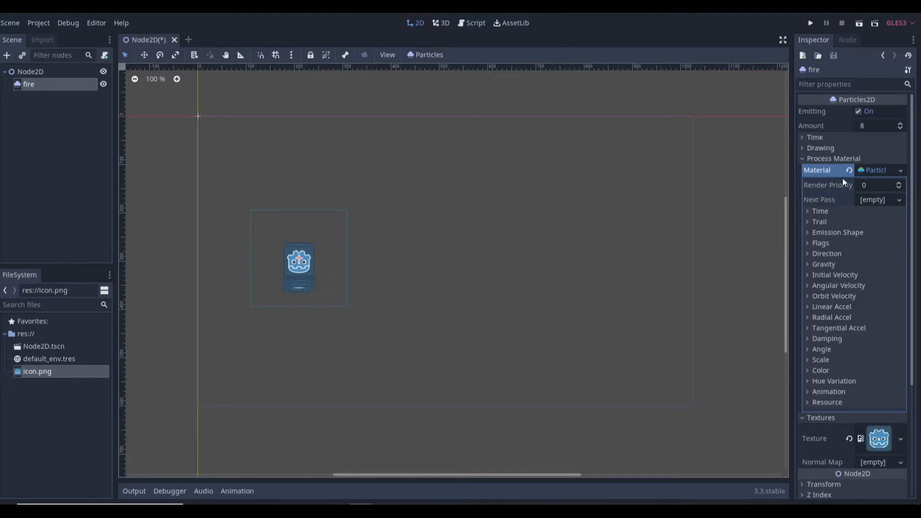
{"action": "left_click", "coordinate": [820, 158]}
{"action": "left_click", "coordinate": [822, 167]}
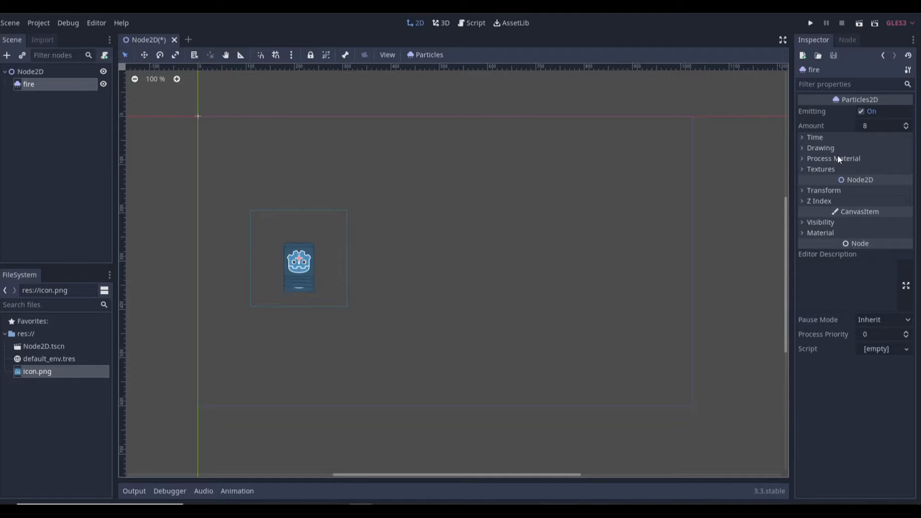
{"action": "left_click", "coordinate": [834, 159]}
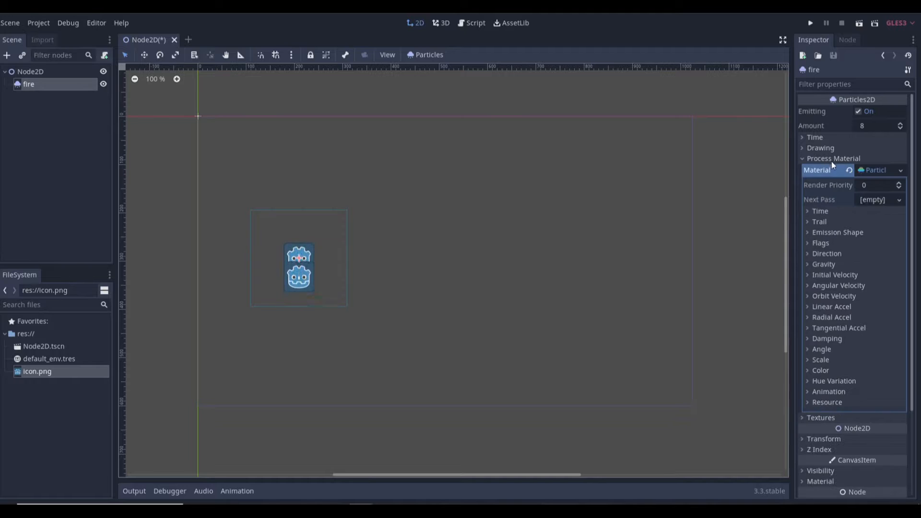
{"action": "left_click", "coordinate": [879, 170]}
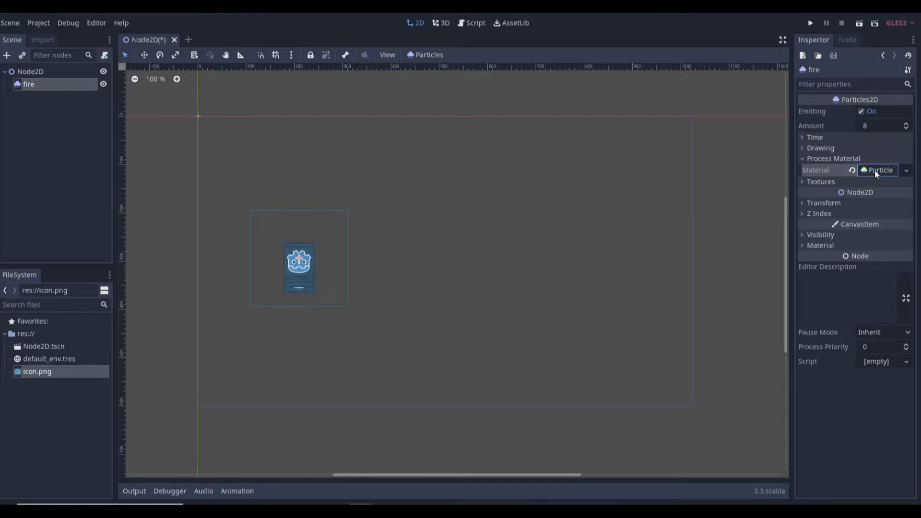
{"action": "left_click", "coordinate": [879, 170]}
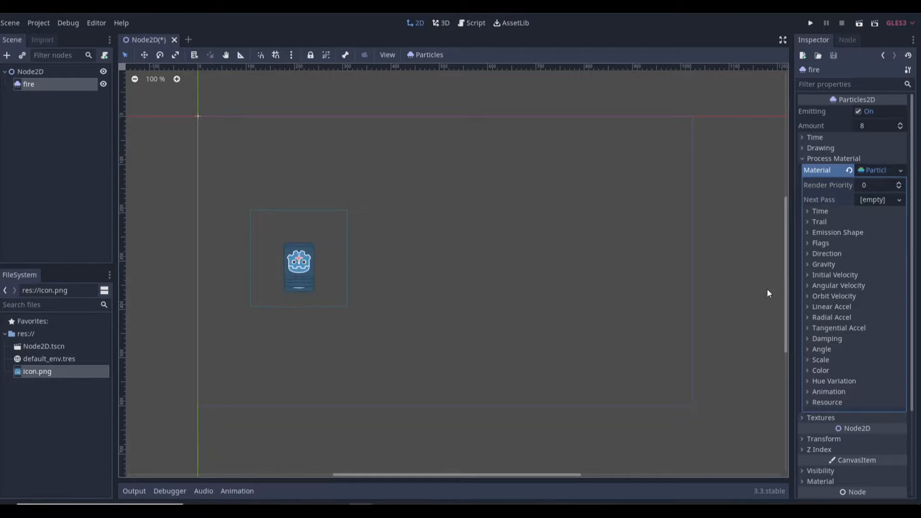
{"action": "left_click", "coordinate": [824, 265]}
{"action": "left_click", "coordinate": [826, 264]}
{"action": "left_click", "coordinate": [826, 264]}
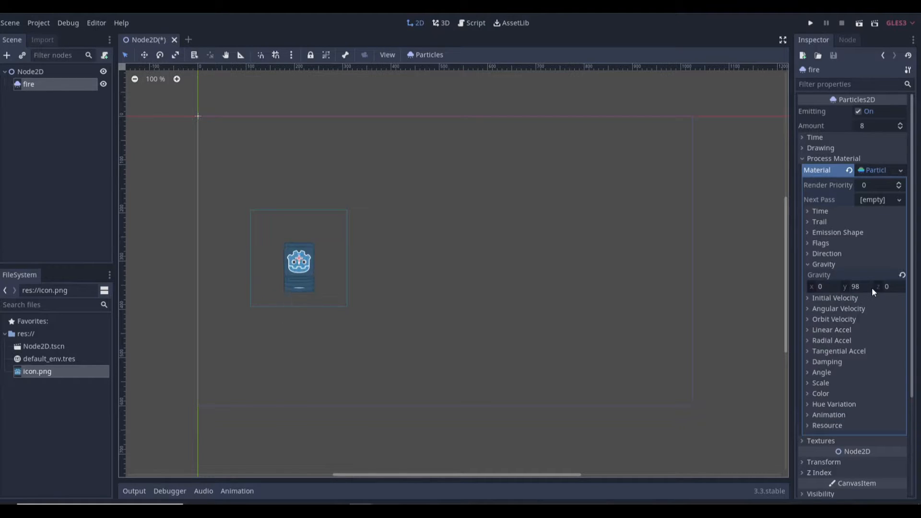
{"action": "left_click", "coordinate": [871, 287]}
{"action": "type", "text": "0"}
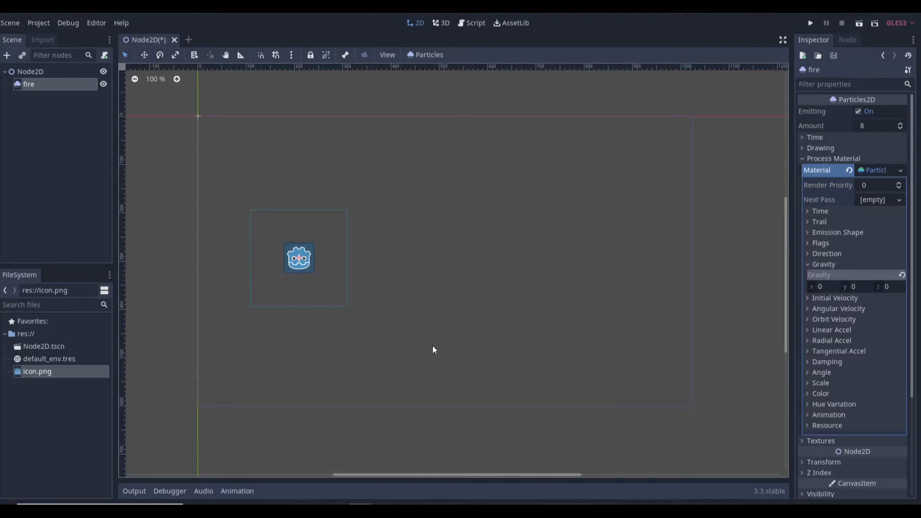
Set the particle material's initial velocity to 200 and view its direction settings.
{"action": "left_click", "coordinate": [837, 298]}
{"action": "left_click", "coordinate": [885, 310]}
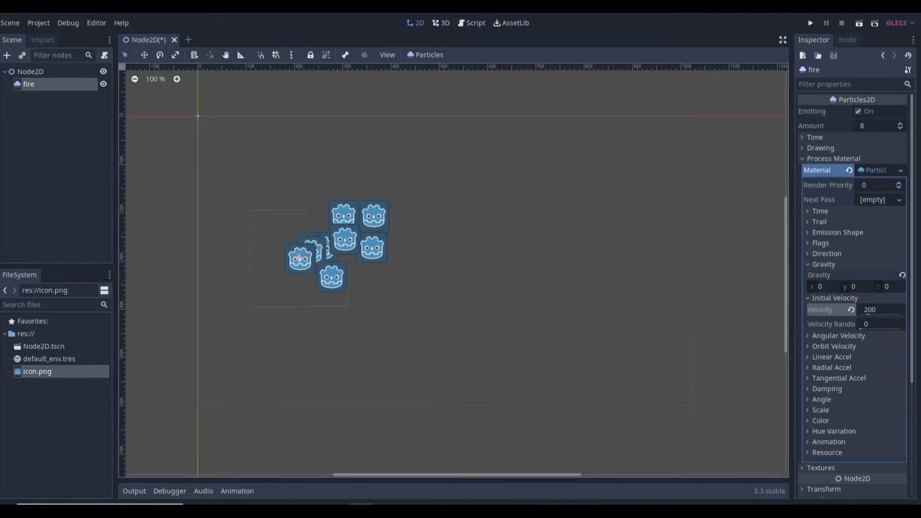
{"action": "left_click", "coordinate": [833, 253]}
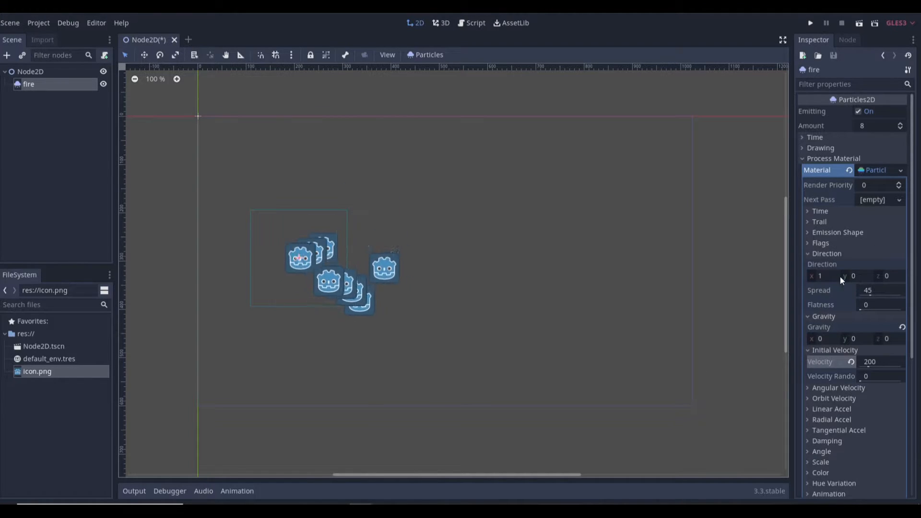
{"action": "left_click", "coordinate": [827, 253]}
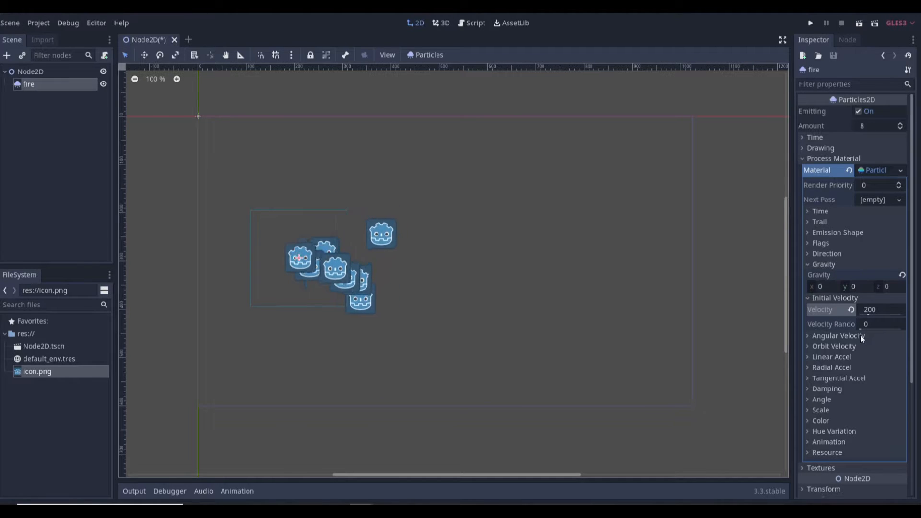
Test an initial velocity of 500 on the particle material and return it to 200.
{"action": "left_click", "coordinate": [873, 311]}
{"action": "type", "text": "500"}
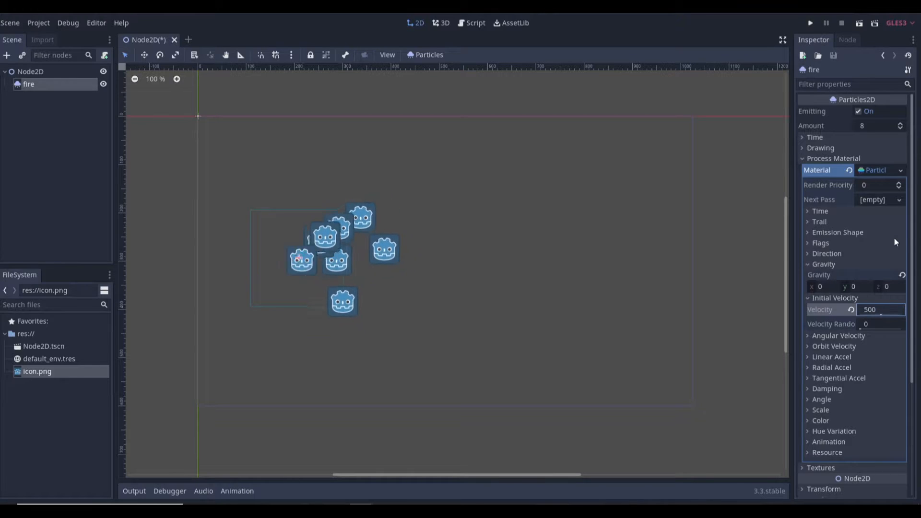
{"action": "key", "text": "Return"}
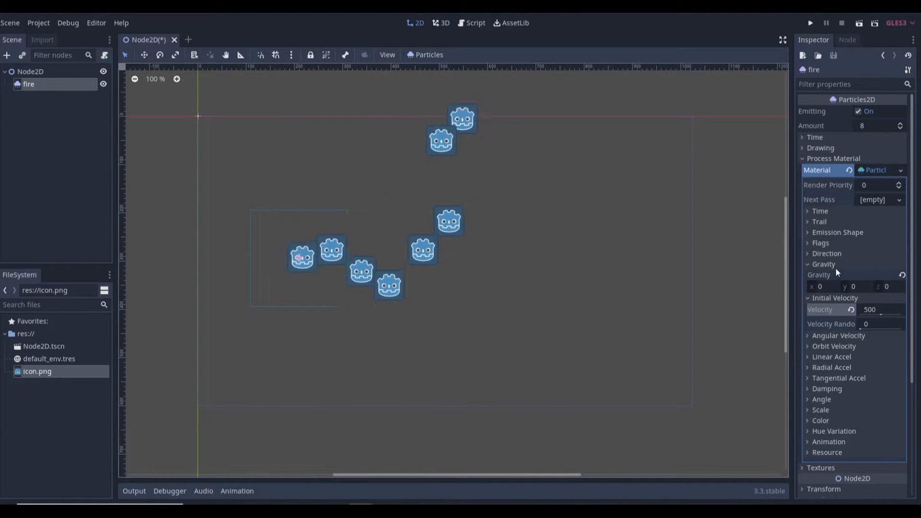
{"action": "left_click", "coordinate": [862, 309]}
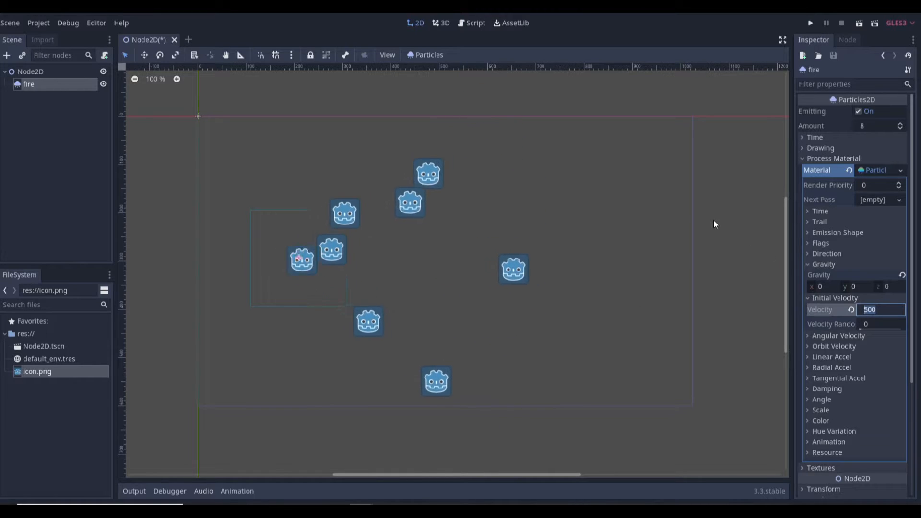
{"action": "type", "text": "200"}
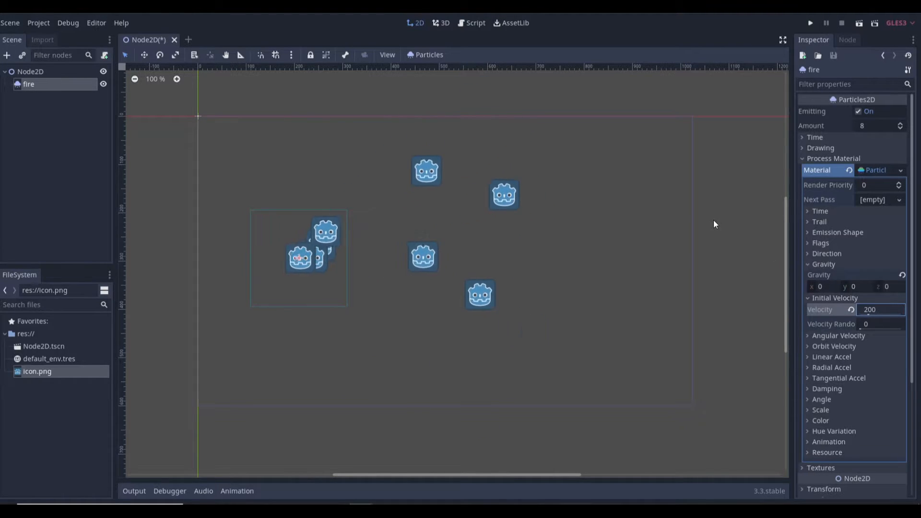
{"action": "key", "text": "Return"}
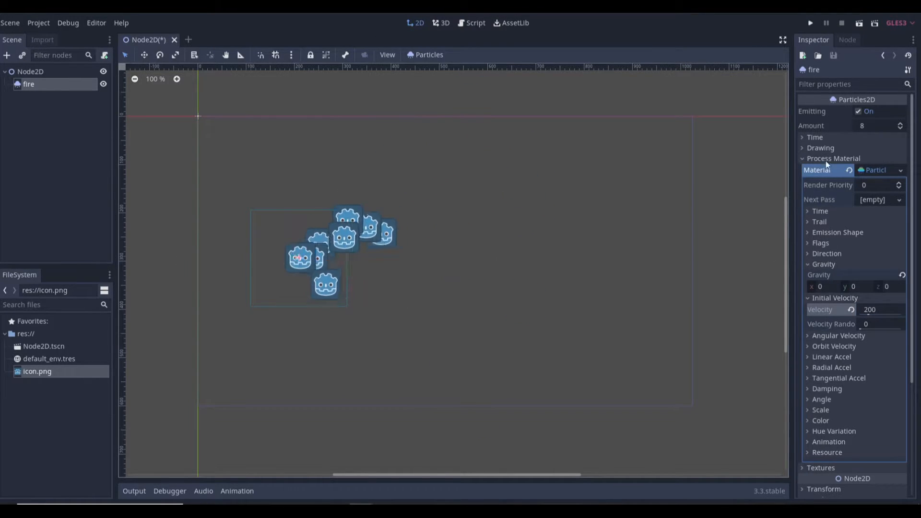
Expand the fire node's time settings, test an initial velocity of 400 and return it to 200.
{"action": "left_click", "coordinate": [825, 139]}
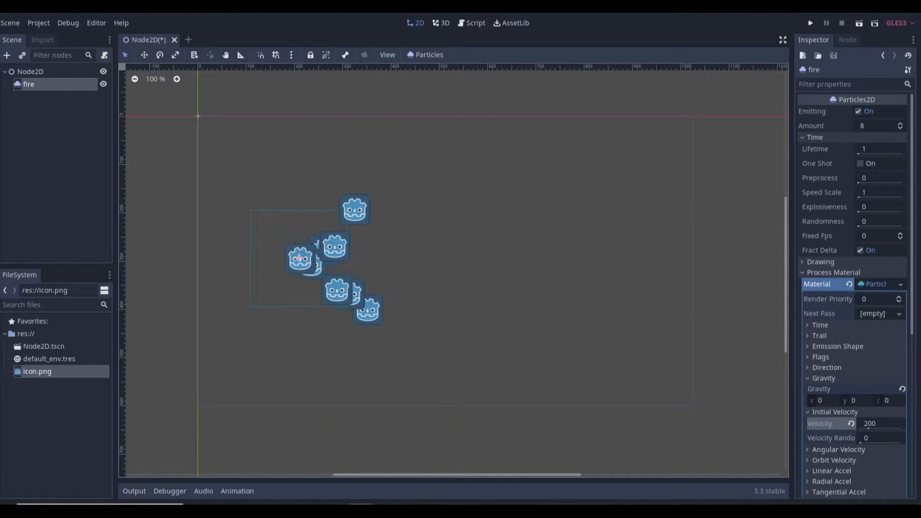
{"action": "left_click", "coordinate": [873, 427]}
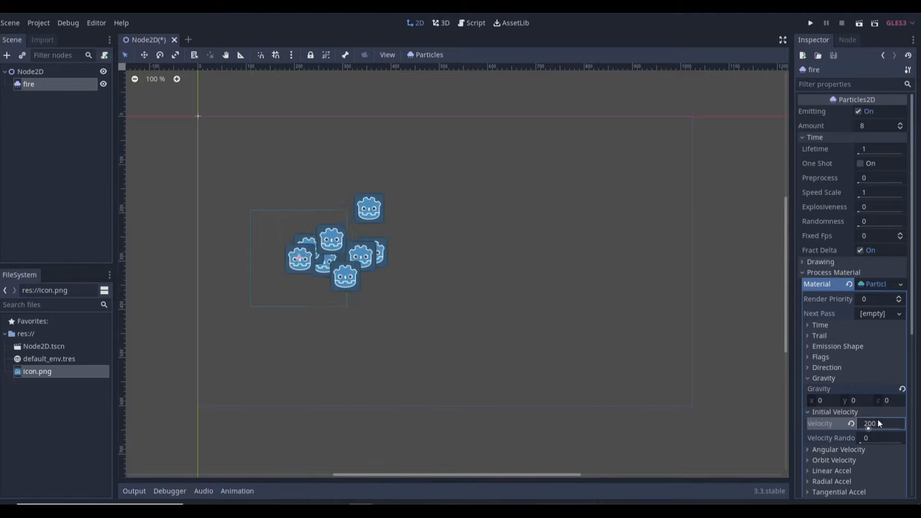
{"action": "type", "text": "400"}
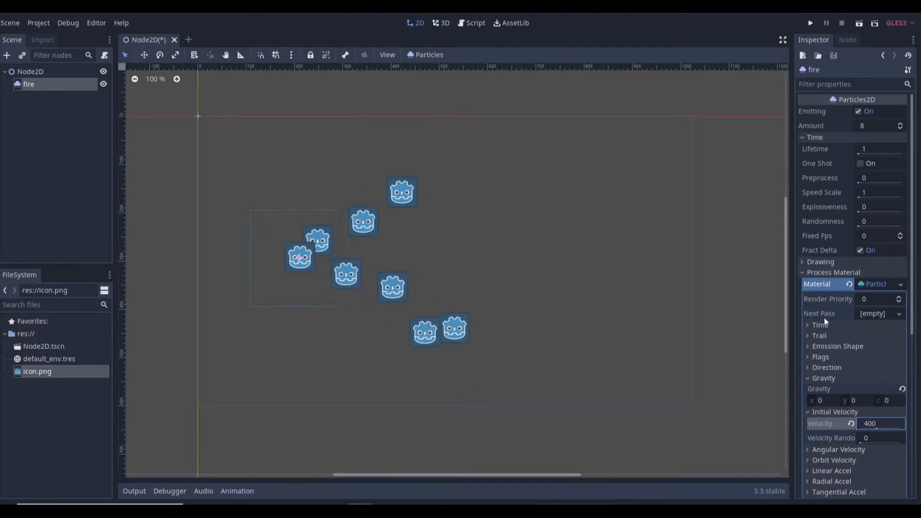
{"action": "left_click", "coordinate": [884, 426]}
{"action": "type", "text": "200"}
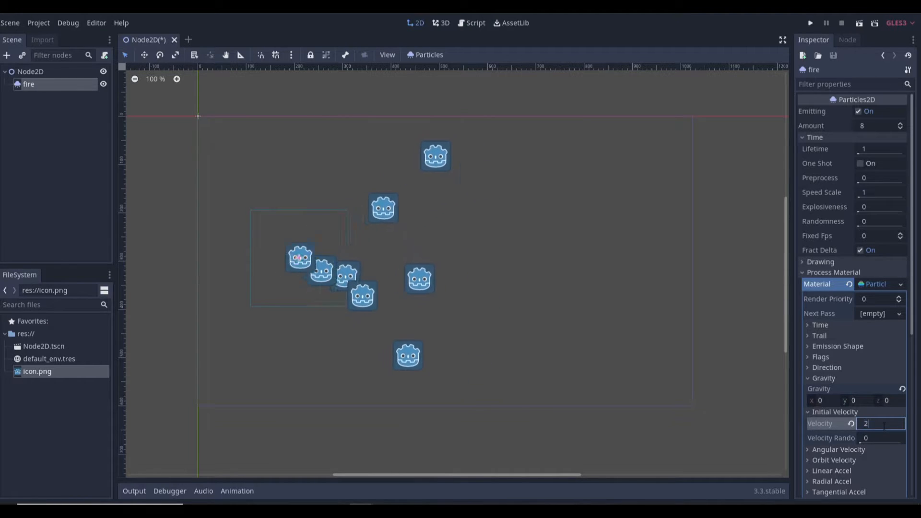
{"action": "key", "text": "Return"}
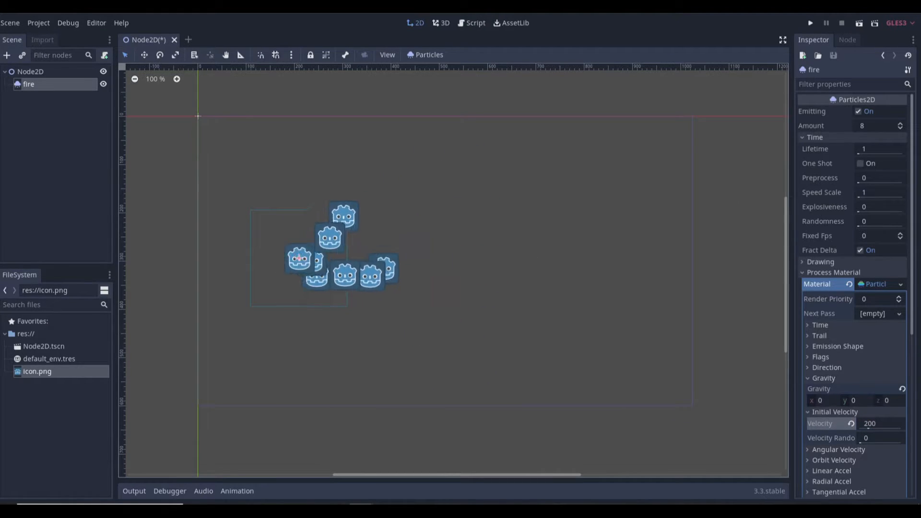
Test a lifetime of 5 on the fire node, view how far the particles travel, and return it to 1.
{"action": "left_click_drag", "start_coordinate": [866, 153], "coordinate": [864, 153]}
{"action": "left_click", "coordinate": [869, 150]}
{"action": "type", "text": "5"}
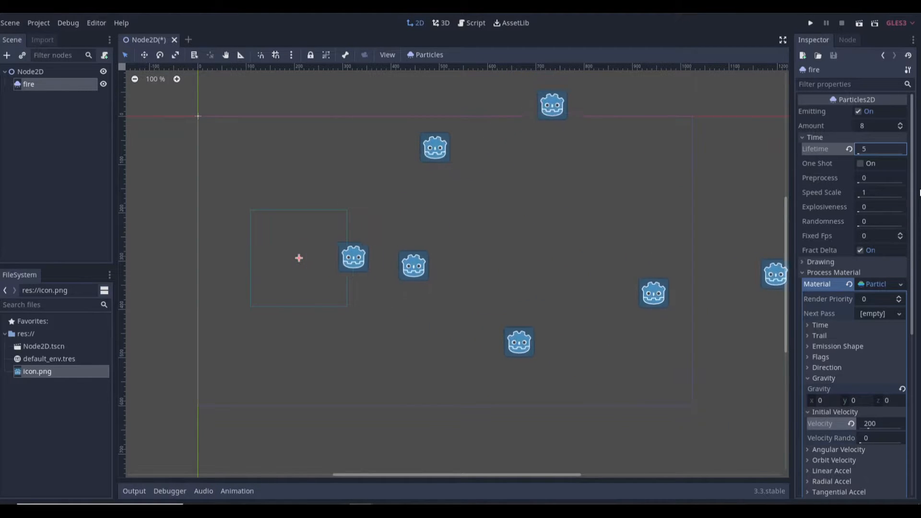
{"action": "scroll", "coordinate": [583, 192], "scroll_direction": "down", "scroll_amount": 6}
{"action": "scroll", "coordinate": [602, 195], "scroll_direction": "down", "scroll_amount": 7}
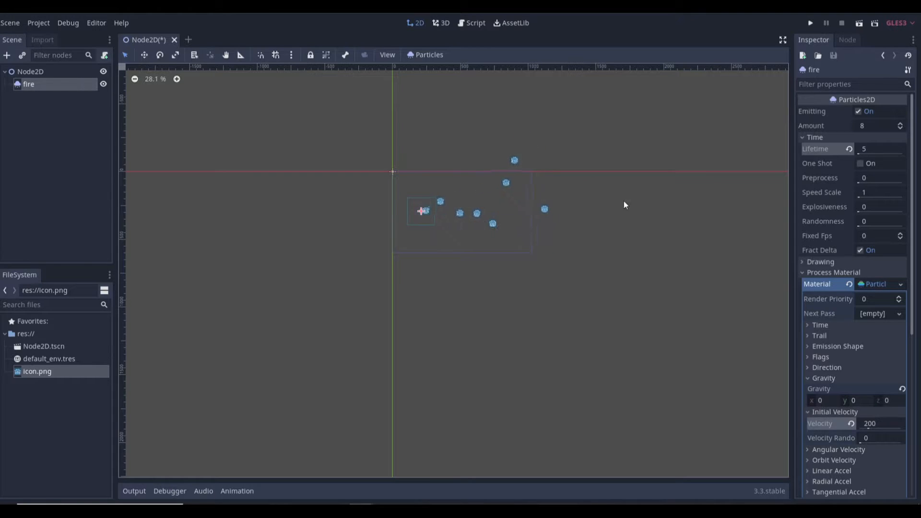
{"action": "scroll", "coordinate": [544, 235], "scroll_direction": "down", "scroll_amount": 10}
{"action": "scroll", "coordinate": [542, 233], "scroll_direction": "up", "scroll_amount": 1}
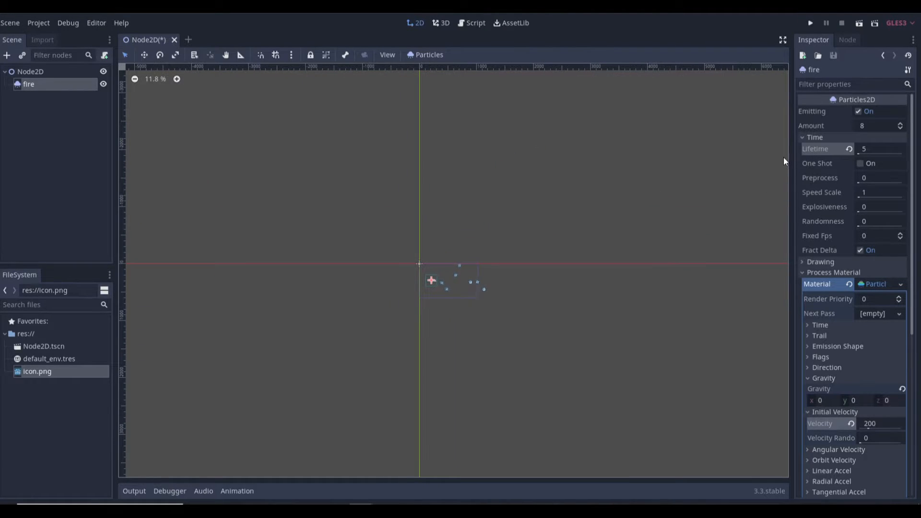
{"action": "left_click_drag", "start_coordinate": [870, 152], "coordinate": [869, 152]}
{"action": "left_click", "coordinate": [872, 148]}
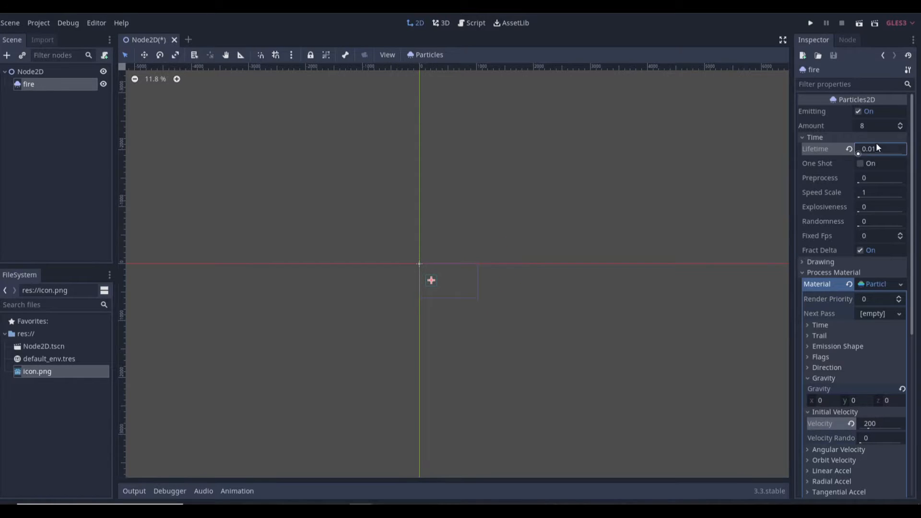
{"action": "type", "text": "1"}
{"action": "key", "text": "Return"}
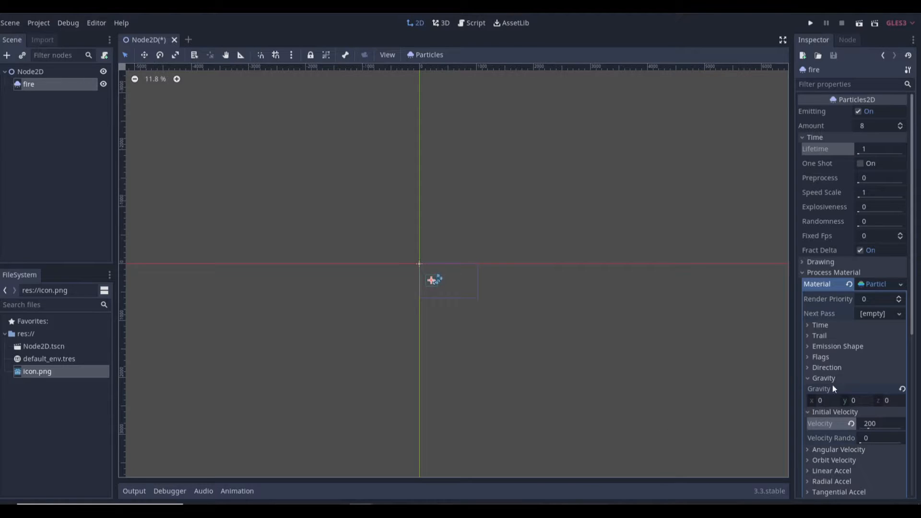
{"action": "scroll", "coordinate": [448, 297], "scroll_direction": "up", "scroll_amount": 9}
{"action": "scroll", "coordinate": [437, 290], "scroll_direction": "up", "scroll_amount": 10}
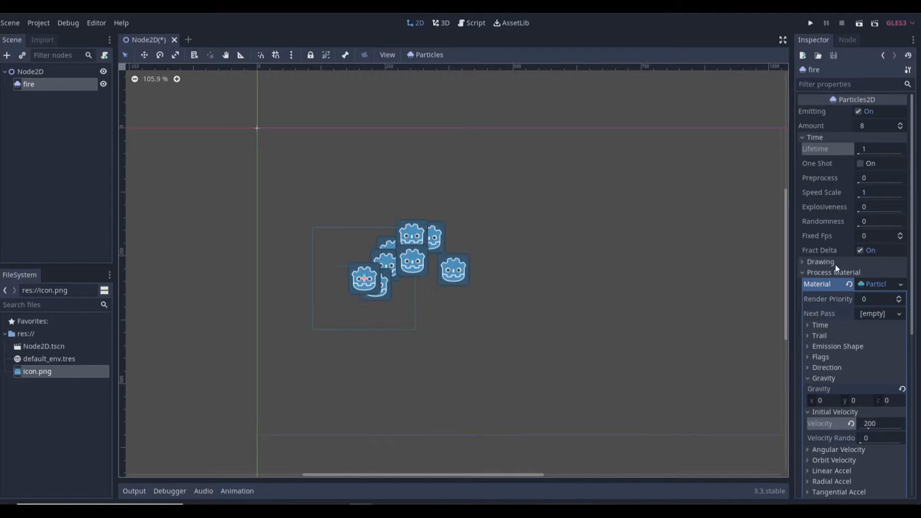
Collapse the fire node's time settings and set the particle material's scale to 0.5.
{"action": "scroll", "coordinate": [858, 307], "scroll_direction": "down", "scroll_amount": 5}
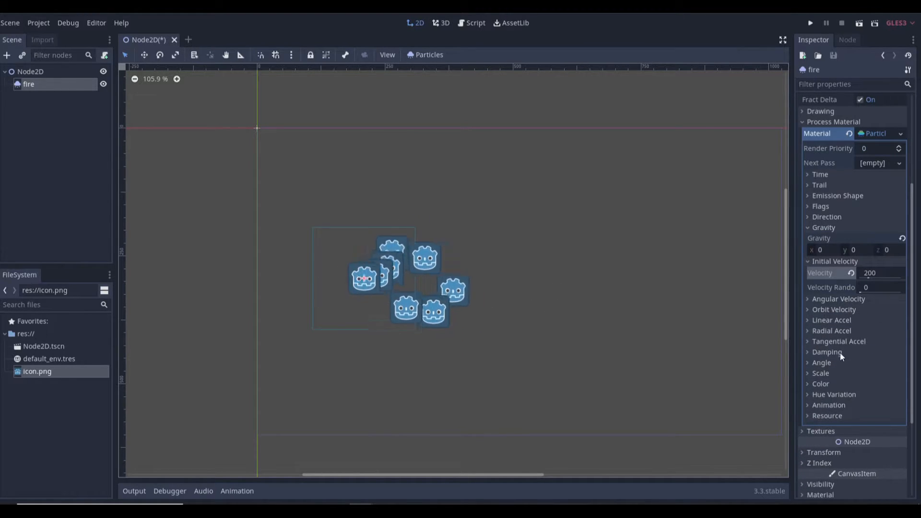
{"action": "left_click", "coordinate": [812, 123]}
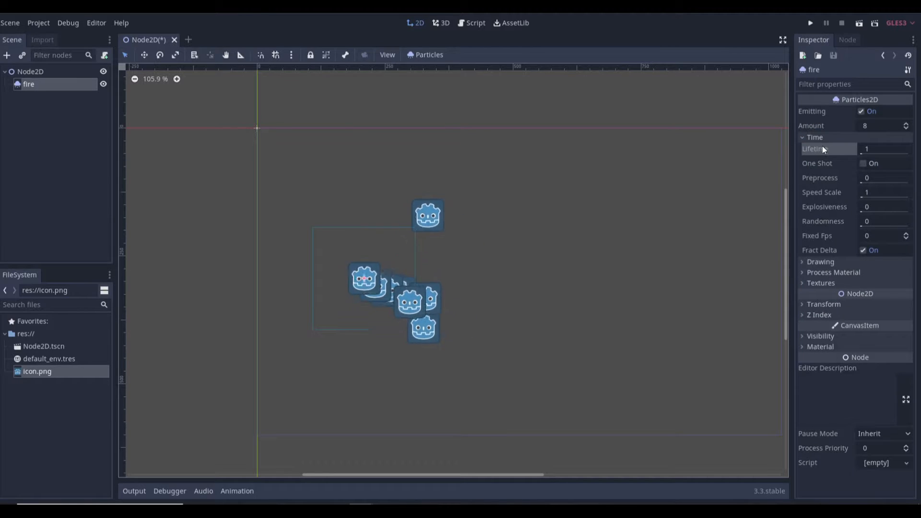
{"action": "left_click", "coordinate": [827, 137]}
{"action": "left_click", "coordinate": [829, 159]}
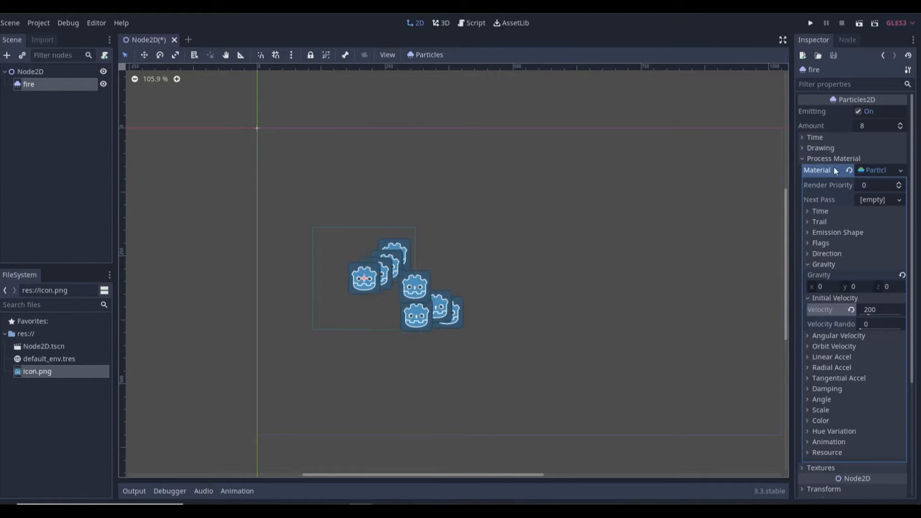
{"action": "scroll", "coordinate": [858, 247], "scroll_direction": "down", "scroll_amount": 3}
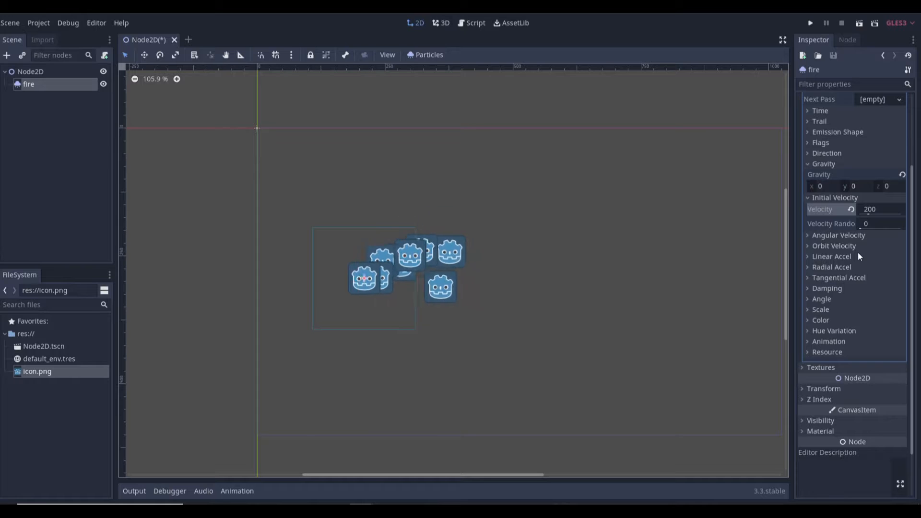
{"action": "left_click", "coordinate": [821, 309]}
{"action": "left_click", "coordinate": [880, 321]}
{"action": "type", "text": "0.5"}
{"action": "key", "text": "Return"}
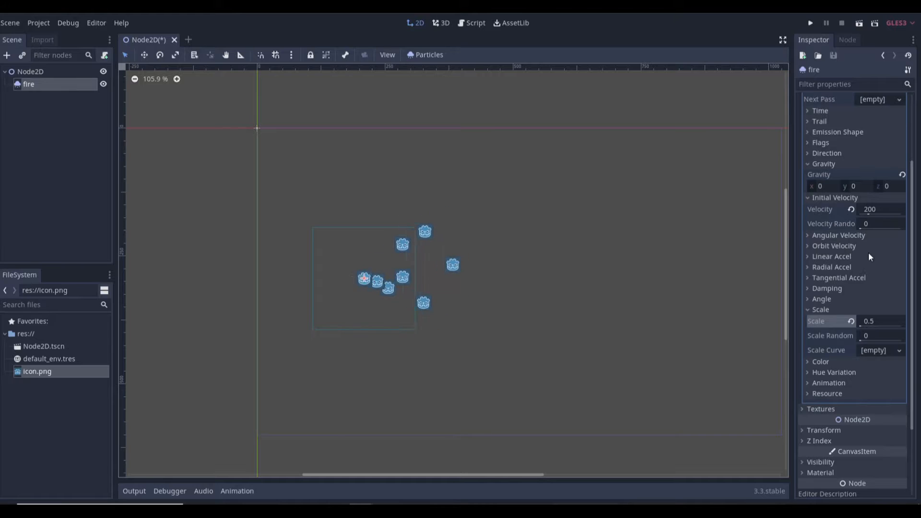
Set the velocity randomness of the particle material's initial velocity to 0.4.
{"action": "scroll", "coordinate": [868, 255], "scroll_direction": "up", "scroll_amount": 1}
{"action": "left_click", "coordinate": [865, 274]}
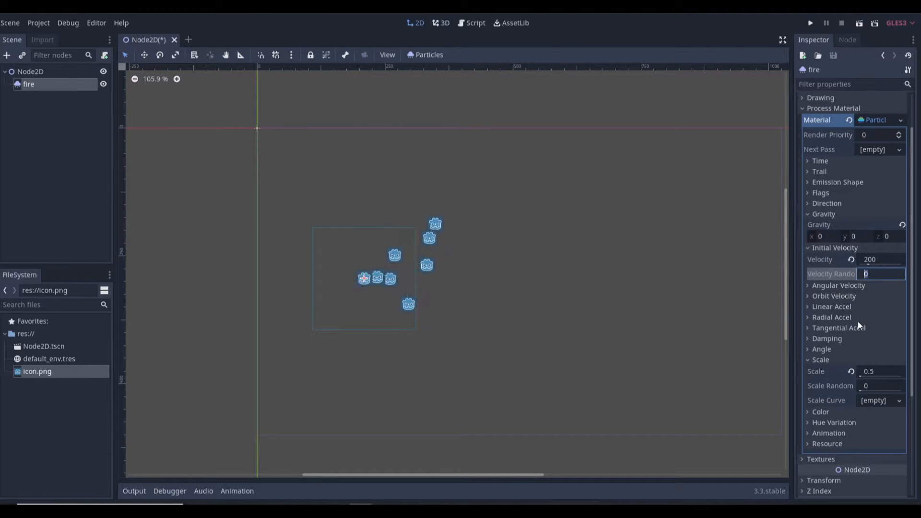
{"action": "left_click", "coordinate": [877, 277]}
{"action": "type", "text": ".1"}
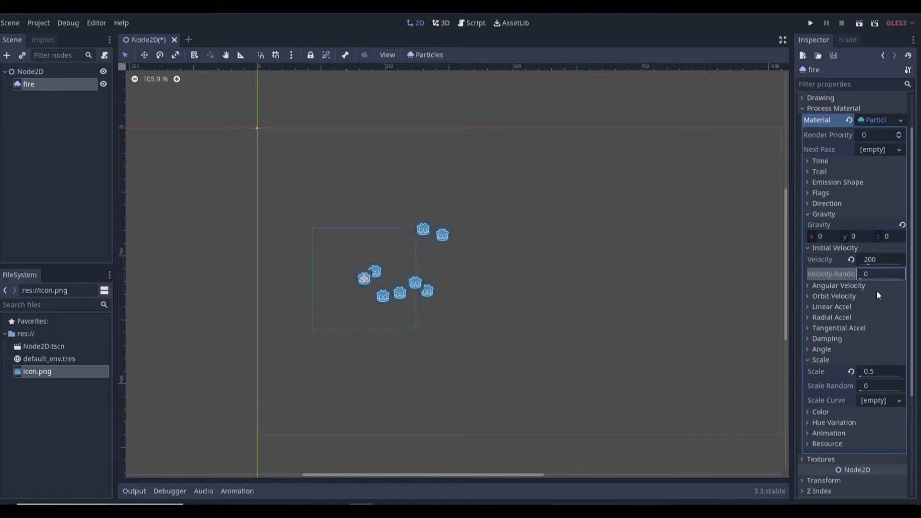
{"action": "key", "text": "Return"}
{"action": "left_click_drag", "start_coordinate": [864, 279], "coordinate": [867, 280]}
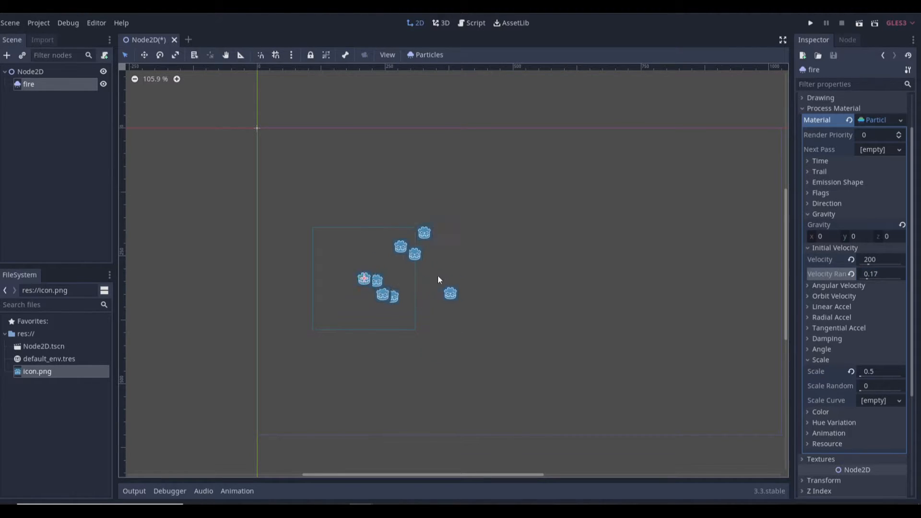
{"action": "left_click_drag", "start_coordinate": [862, 278], "coordinate": [876, 280]}
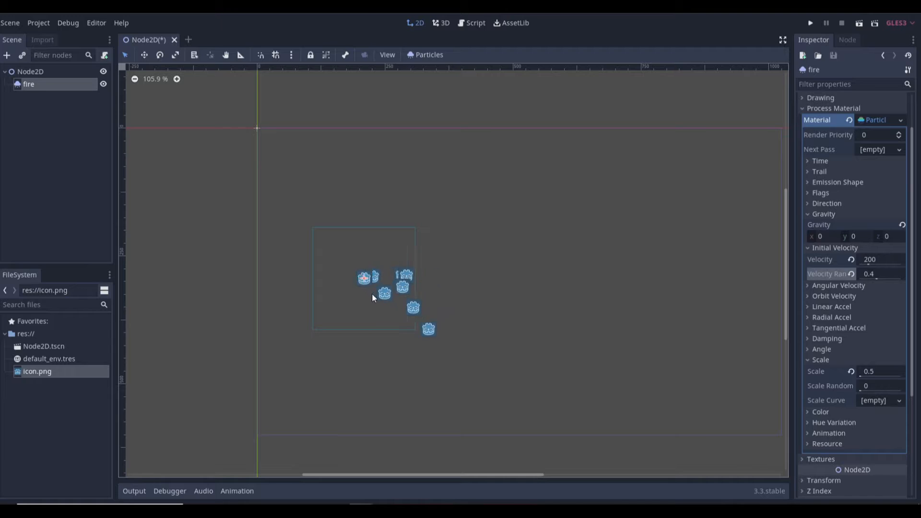
Set the particle material's direction to X 0 and Y -1 so the particles are emitted upward.
{"action": "left_click", "coordinate": [830, 204]}
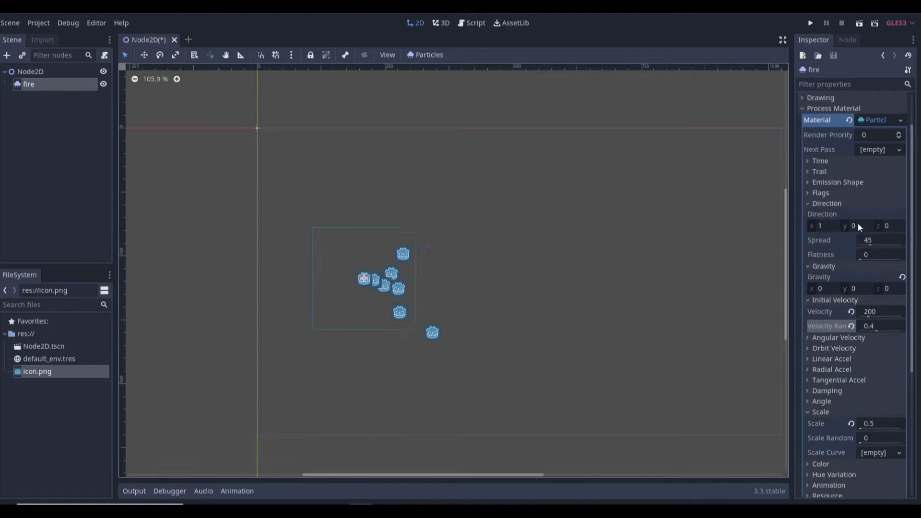
{"action": "left_click", "coordinate": [836, 226]}
{"action": "type", "text": "0"}
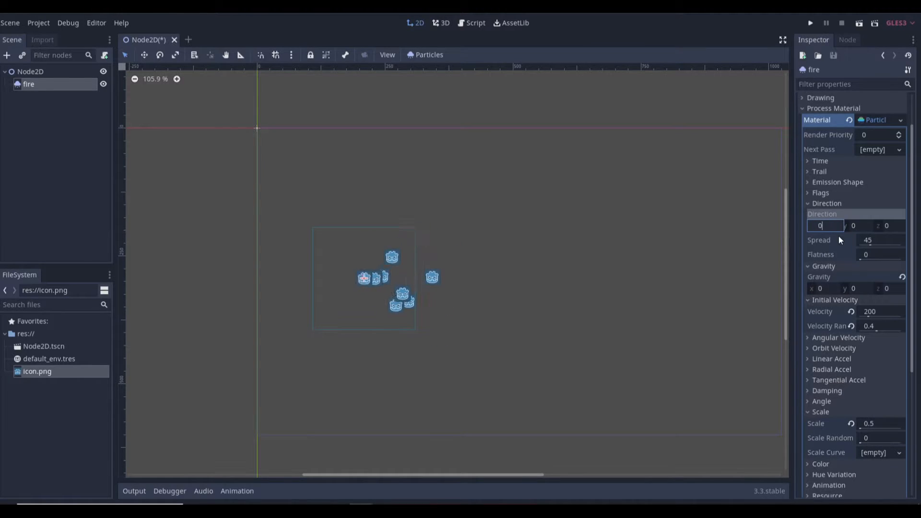
{"action": "key", "text": "Return"}
{"action": "left_click", "coordinate": [855, 227]}
{"action": "type", "text": "1"}
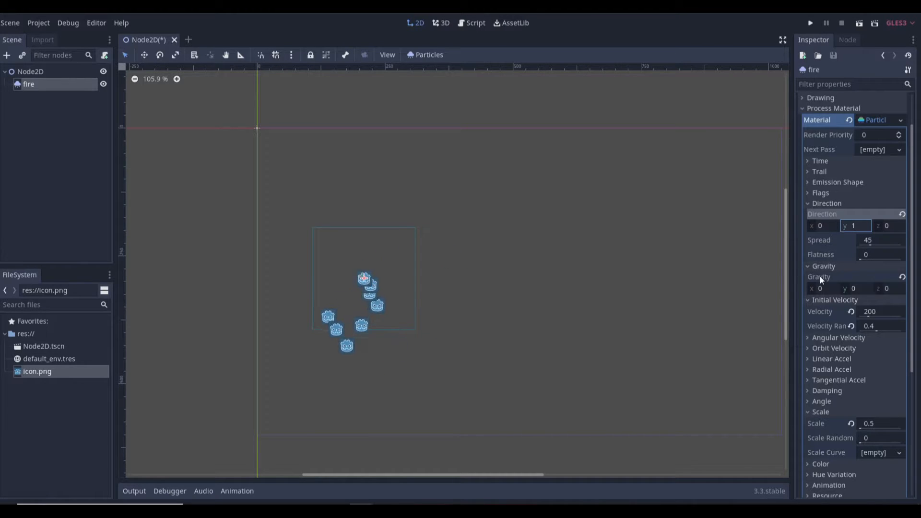
{"action": "left_click", "coordinate": [862, 226]}
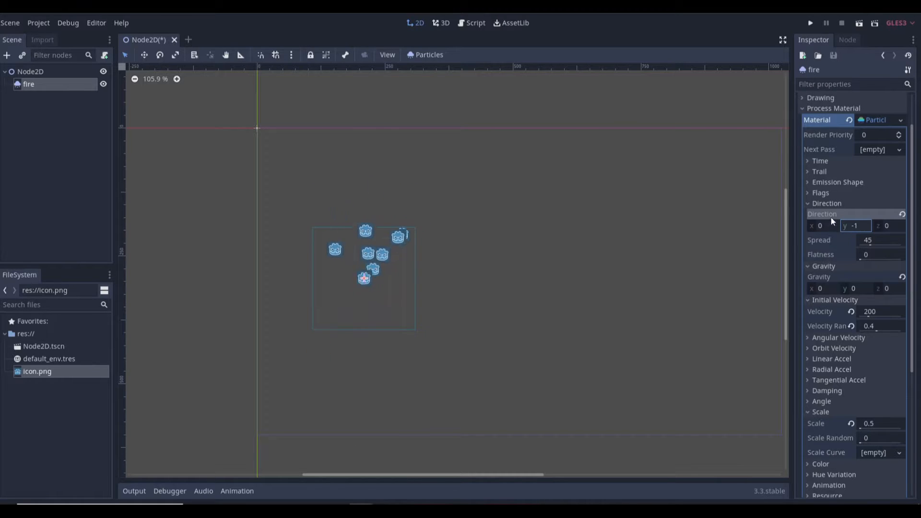
Test a Z direction of 1 on the particle material and return it to 0.
{"action": "left_click", "coordinate": [887, 225]}
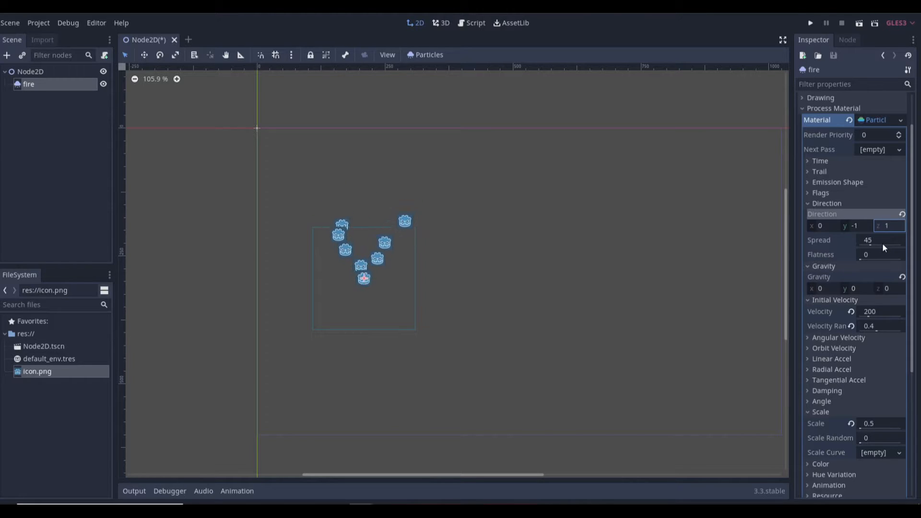
{"action": "key", "text": "Return"}
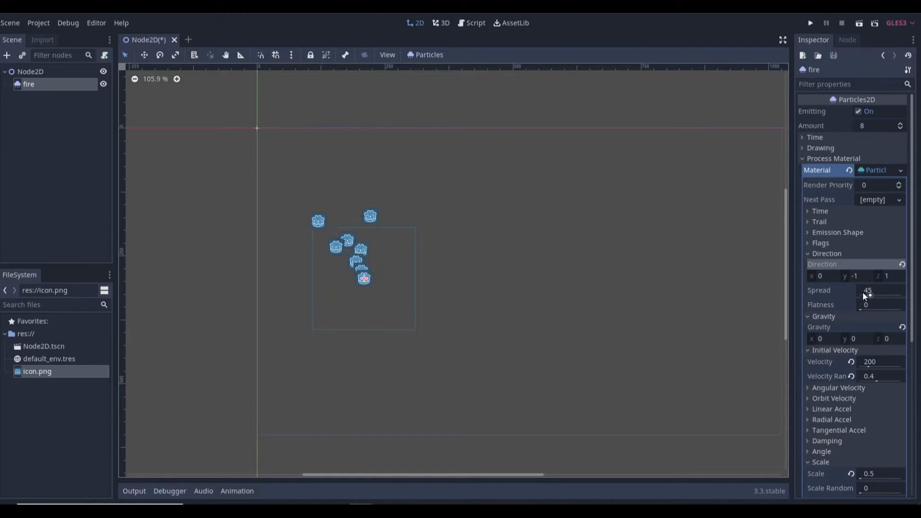
{"action": "left_click", "coordinate": [862, 277]}
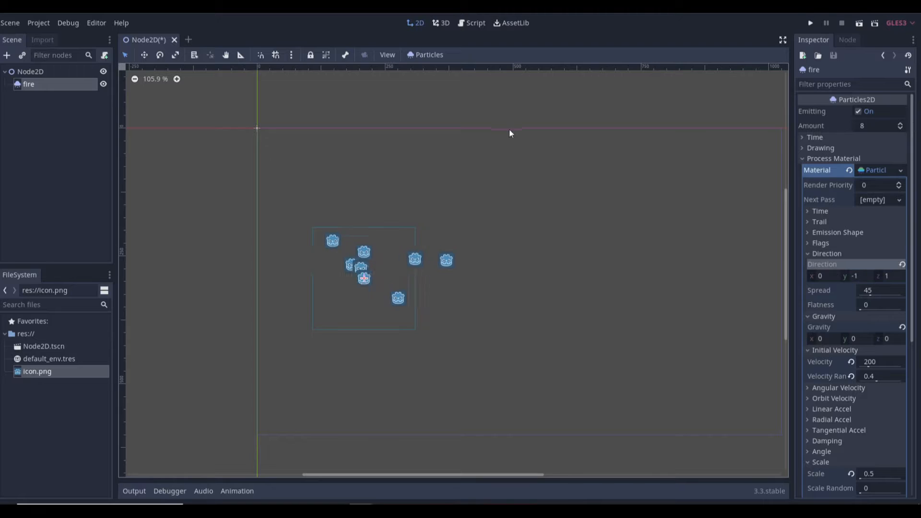
{"action": "left_click", "coordinate": [890, 277]}
{"action": "key", "text": "BackSpace"}
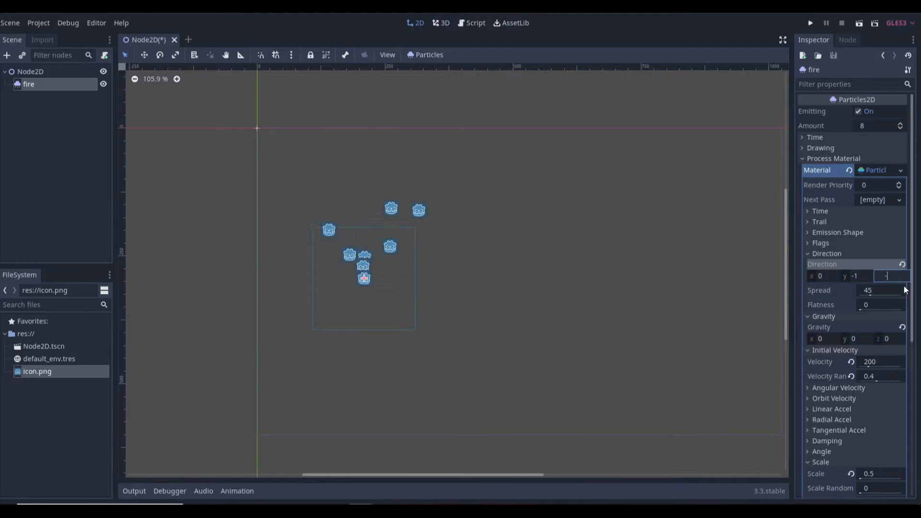
{"action": "type", "text": "0"}
{"action": "key", "text": "Return"}
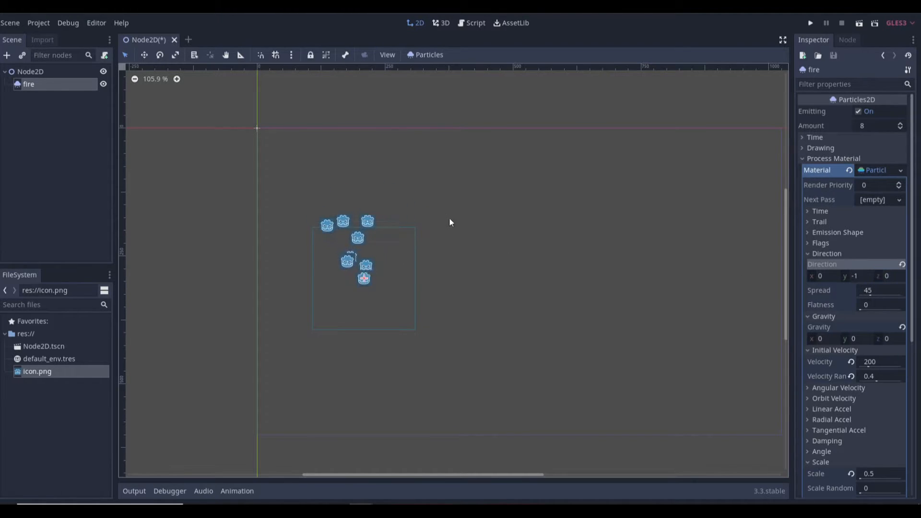
Expand the color settings of the fire node's particle material.
{"action": "scroll", "coordinate": [854, 317], "scroll_direction": "down", "scroll_amount": 5}
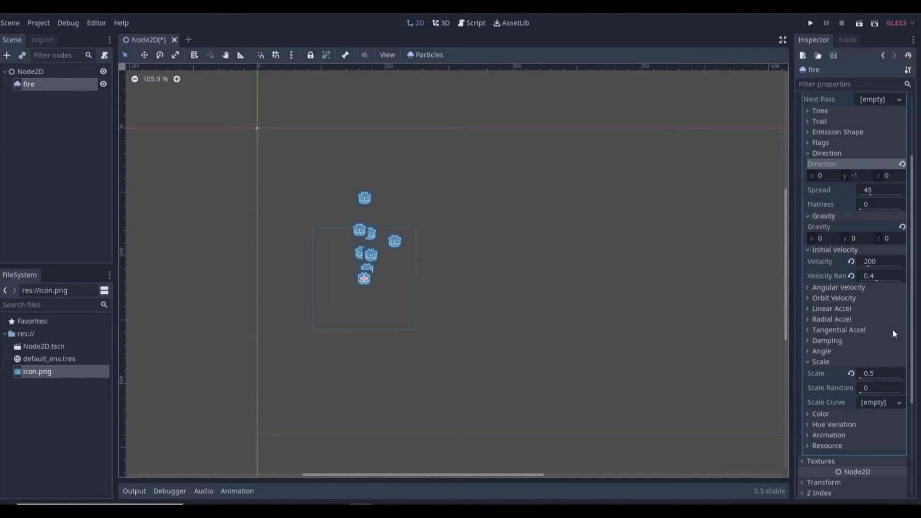
{"action": "scroll", "coordinate": [891, 331], "scroll_direction": "down", "scroll_amount": 3}
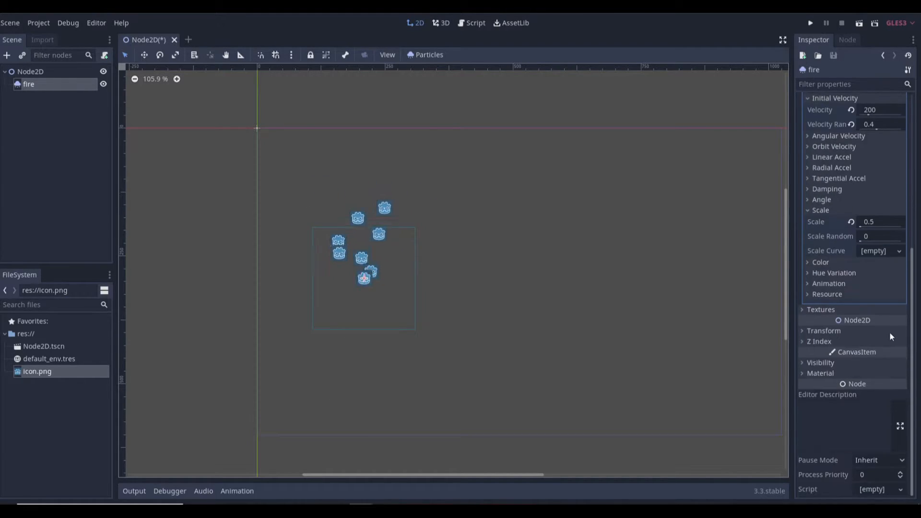
{"action": "left_click", "coordinate": [820, 263]}
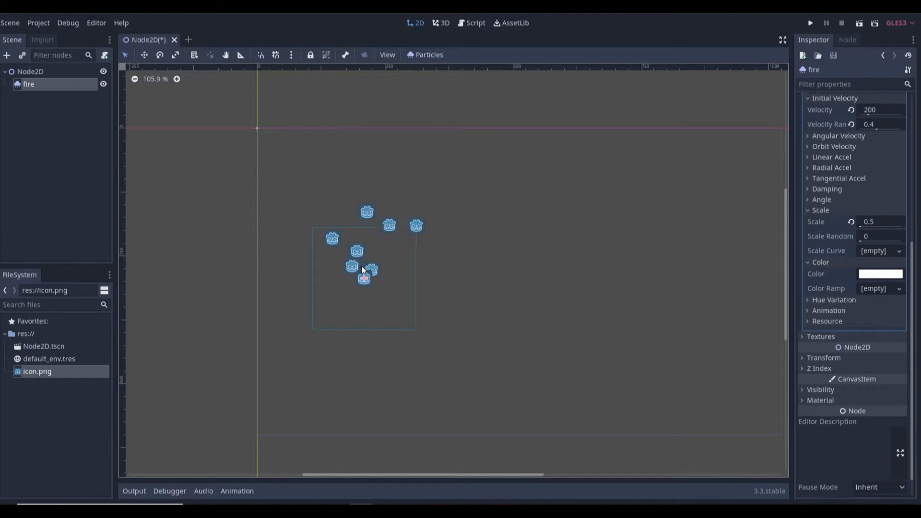
{"action": "left_click", "coordinate": [870, 272]}
{"action": "left_click", "coordinate": [695, 324]}
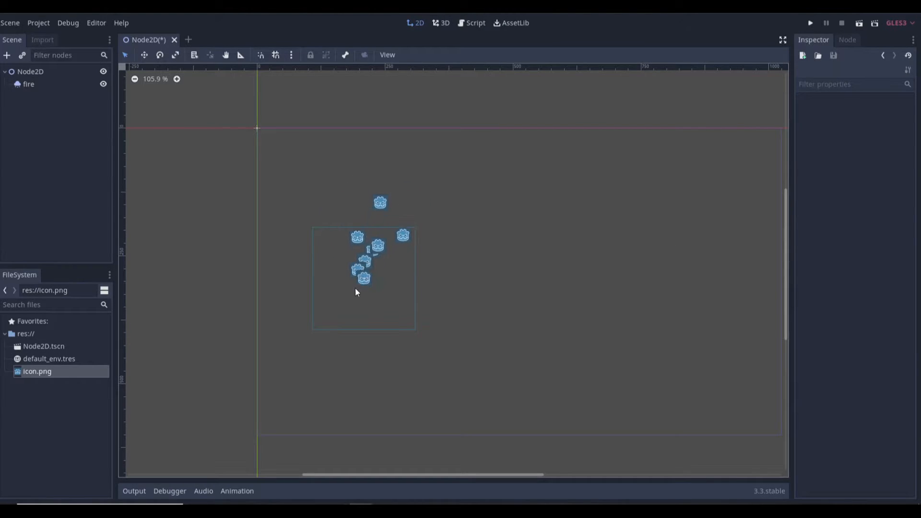
{"action": "left_click", "coordinate": [29, 84]}
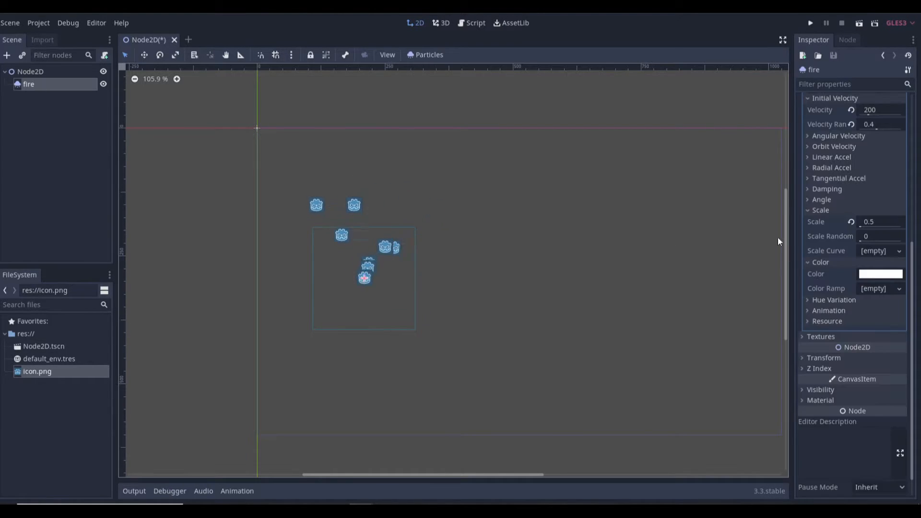
Create a new GradientTexture for the particle material's color ramp and give it a new Gradient.
{"action": "left_click", "coordinate": [881, 290]}
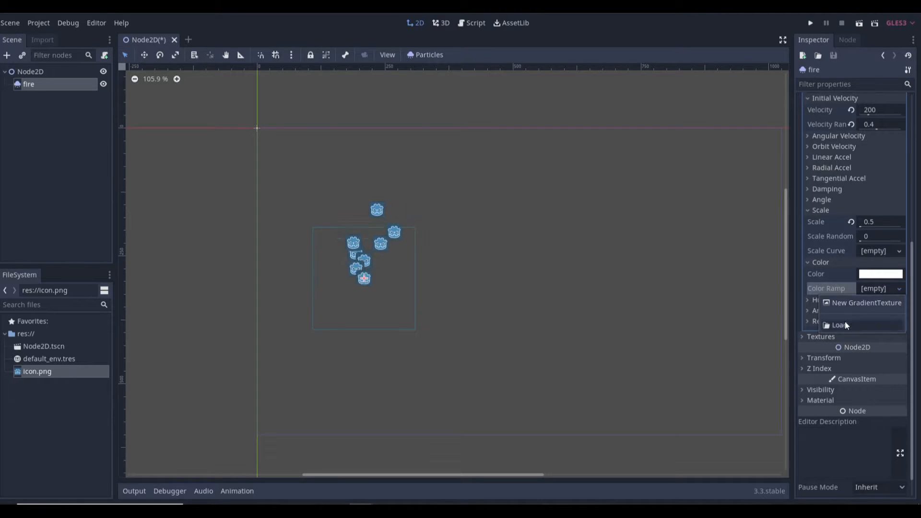
{"action": "left_click", "coordinate": [854, 302]}
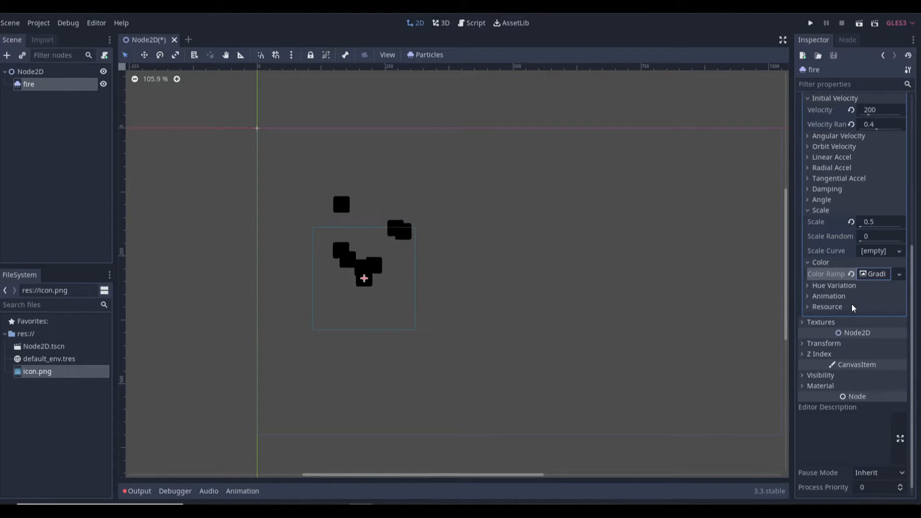
{"action": "left_click", "coordinate": [871, 273]}
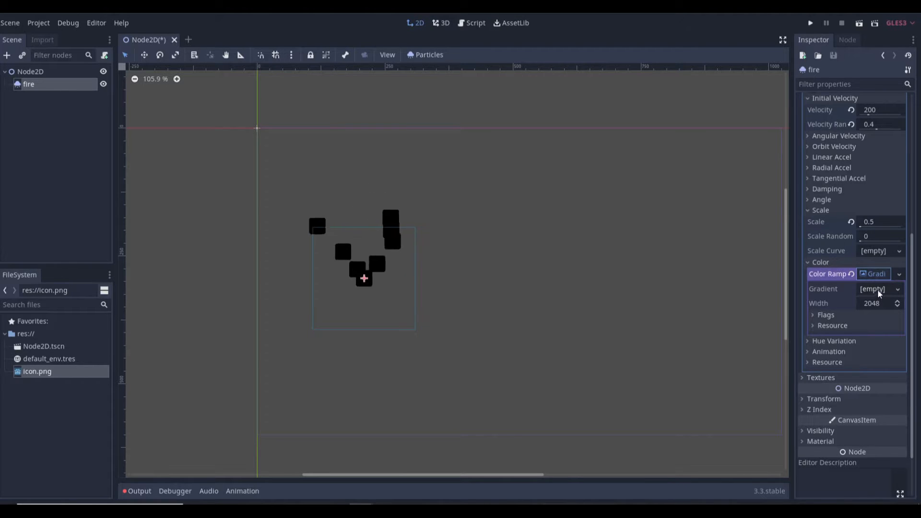
{"action": "left_click", "coordinate": [879, 289]}
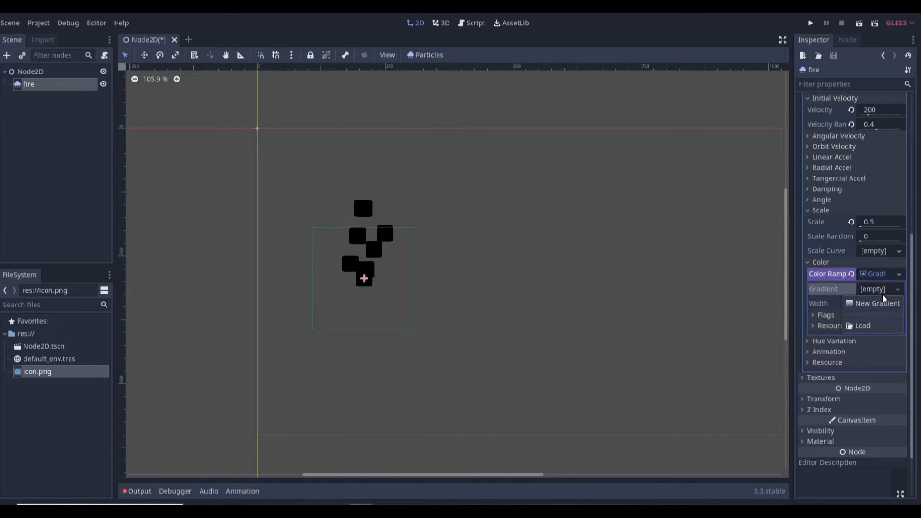
{"action": "left_click", "coordinate": [880, 300]}
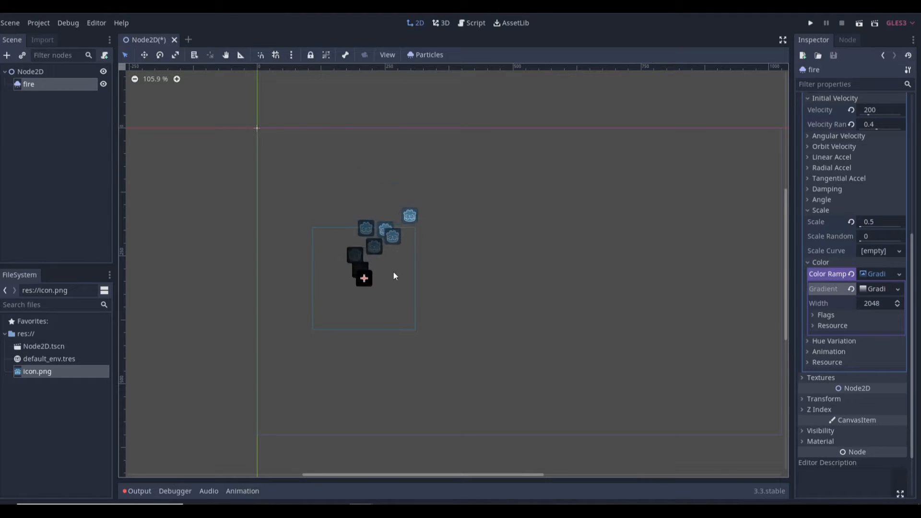
Expand the color ramp's gradient, shift its first stop slightly inward and color that stop yellow (f2f401).
{"action": "left_click", "coordinate": [875, 288]}
{"action": "left_click_drag", "start_coordinate": [810, 322], "coordinate": [822, 324]}
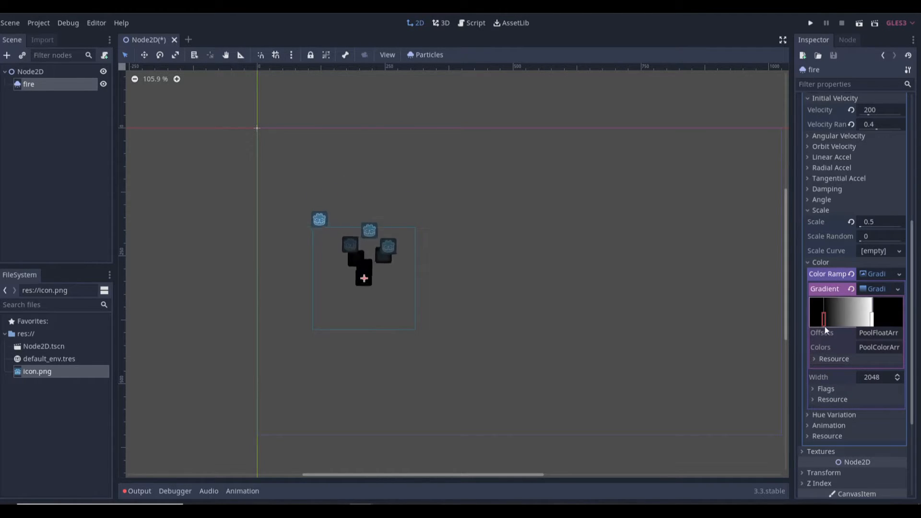
{"action": "double_click", "coordinate": [823, 320]}
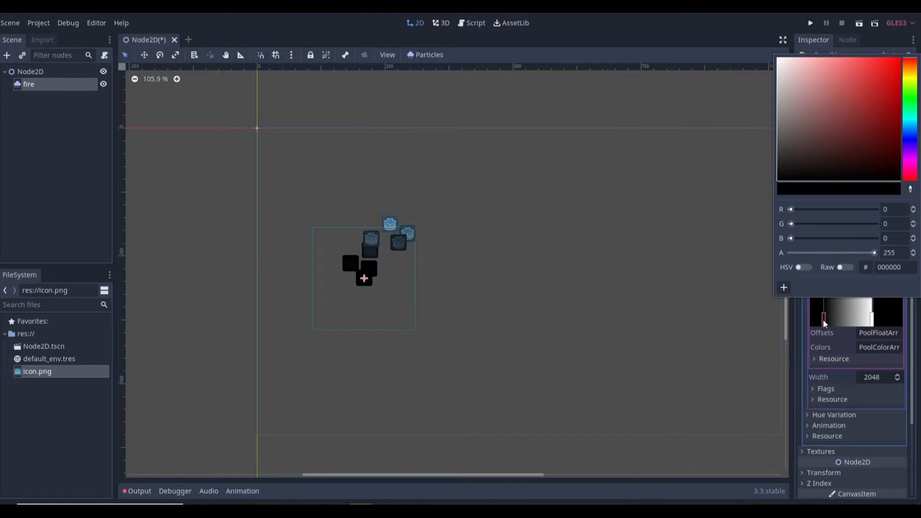
{"action": "mouse_move", "coordinate": [857, 125]}
{"action": "left_mouse_down"}
{"action": "mouse_move", "coordinate": [911, 83]}
{"action": "mouse_move", "coordinate": [896, 90]}
{"action": "mouse_move", "coordinate": [900, 58]}
{"action": "left_mouse_up"}
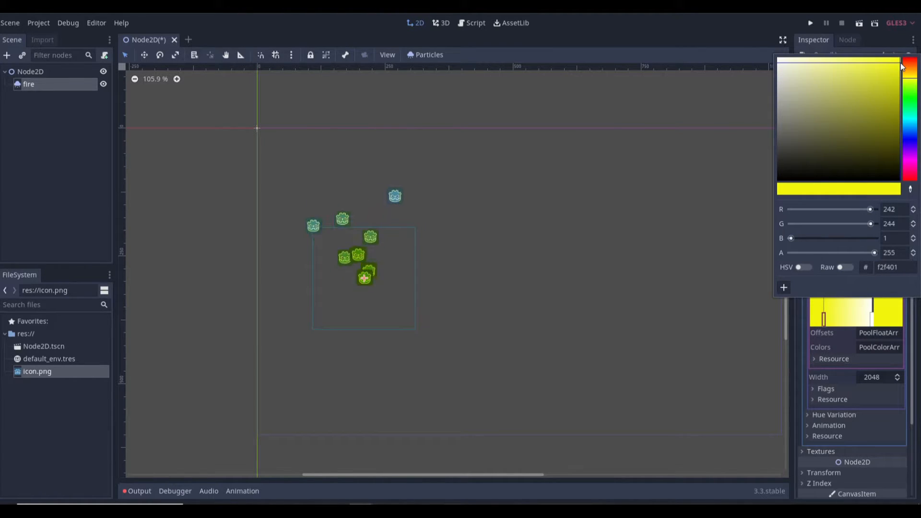
{"action": "left_click", "coordinate": [719, 300]}
{"action": "left_click", "coordinate": [47, 85]}
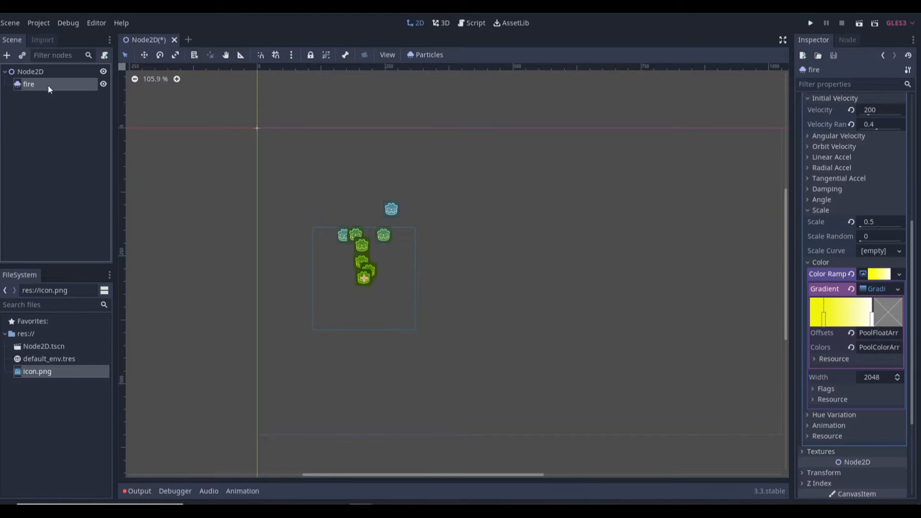
Color the gradient's end stop red (ff0000) and return to the fire node's settings.
{"action": "left_click", "coordinate": [873, 323]}
{"action": "double_click", "coordinate": [873, 324]}
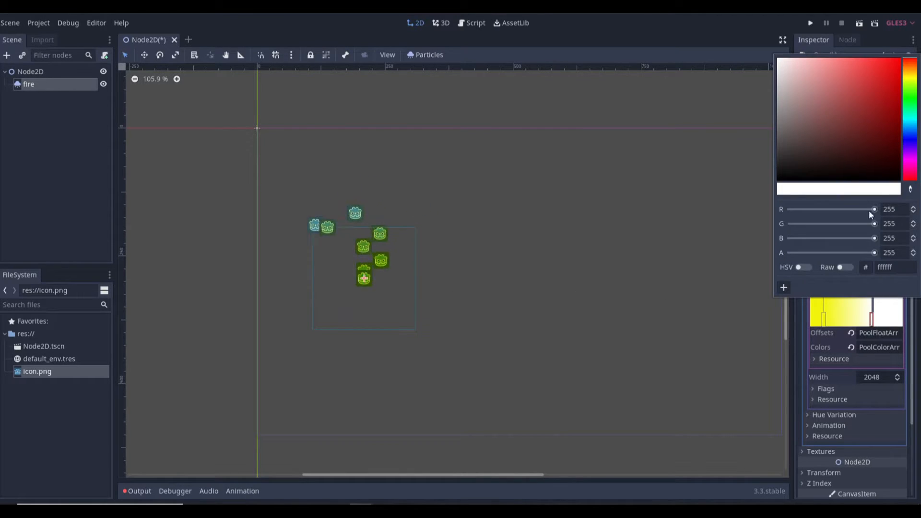
{"action": "left_click_drag", "start_coordinate": [881, 139], "coordinate": [911, 14]}
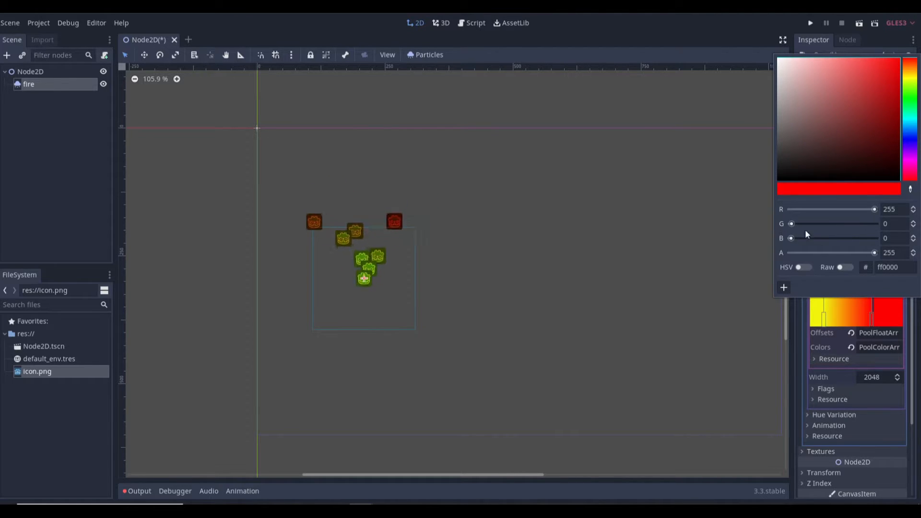
{"action": "left_click", "coordinate": [755, 234]}
{"action": "left_click", "coordinate": [89, 84]}
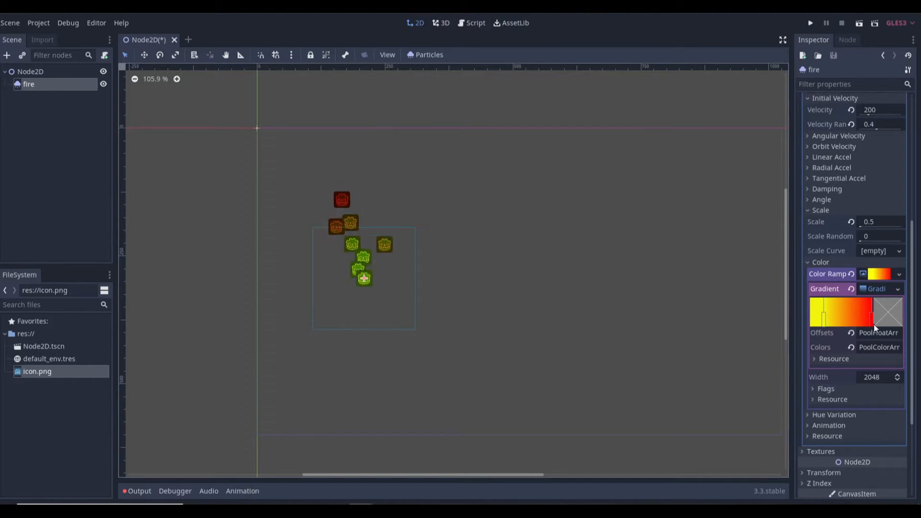
Reposition the gradient's yellow and red stops slightly inward so the yellow-to-red transition is shorter.
{"action": "left_click_drag", "start_coordinate": [873, 321], "coordinate": [847, 316]}
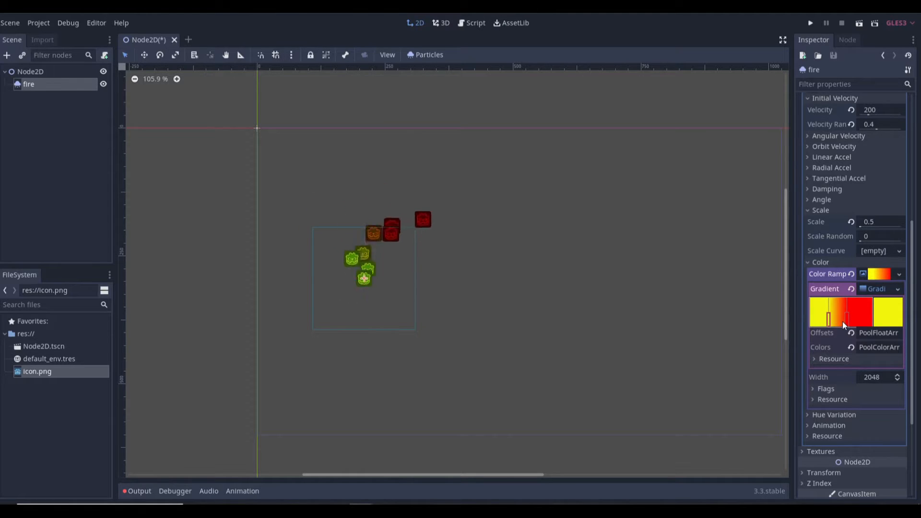
{"action": "left_click", "coordinate": [845, 320]}
{"action": "left_click_drag", "start_coordinate": [848, 322], "coordinate": [863, 319]}
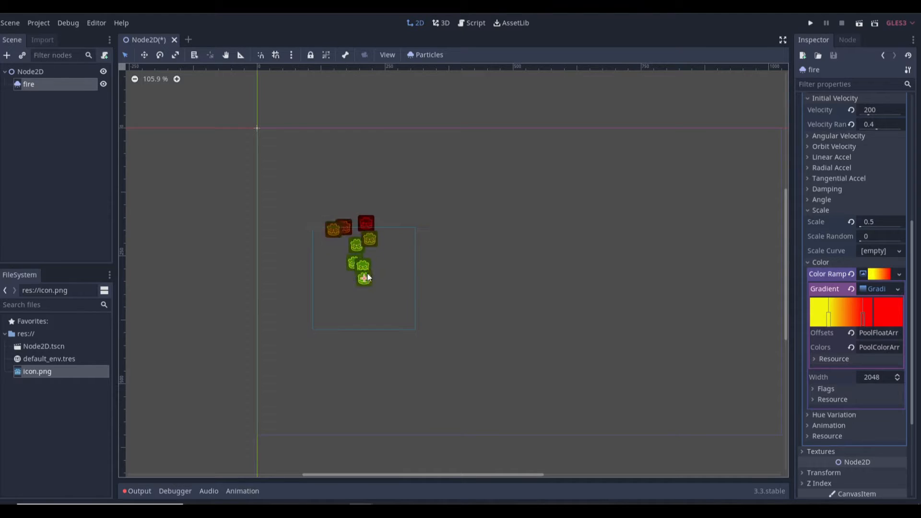
Add a new stop at the start of the gradient and place it just before the yellow stop.
{"action": "left_click", "coordinate": [817, 307]}
{"action": "right_click", "coordinate": [817, 306]}
{"action": "left_click", "coordinate": [816, 306]}
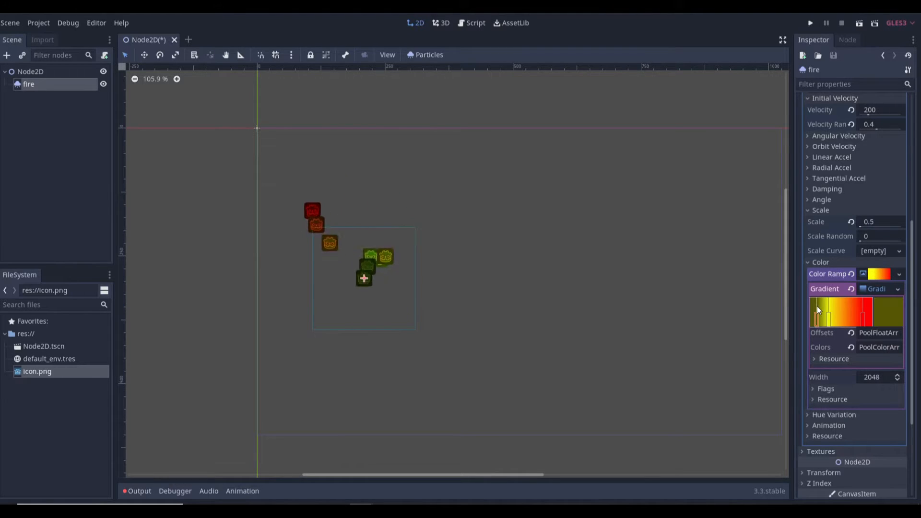
{"action": "left_click_drag", "start_coordinate": [816, 318], "coordinate": [821, 319]}
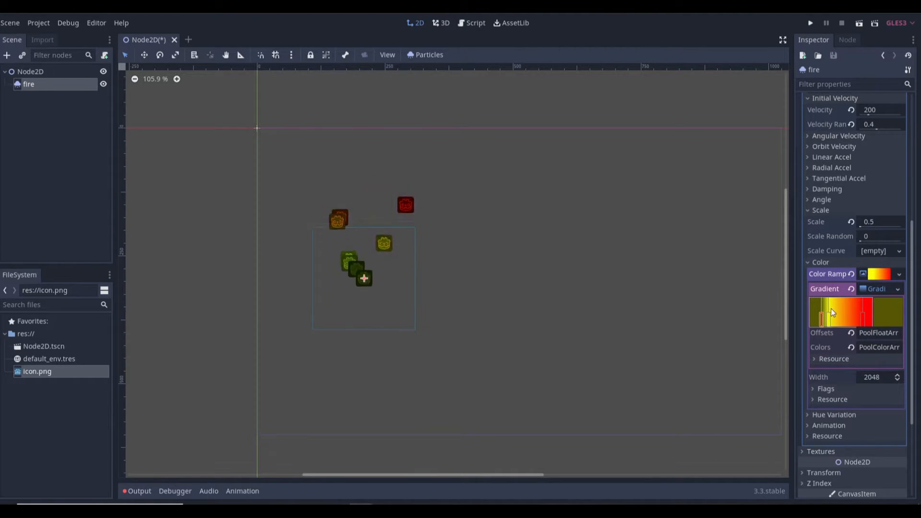
{"action": "left_click", "coordinate": [816, 308]}
{"action": "right_click", "coordinate": [815, 319]}
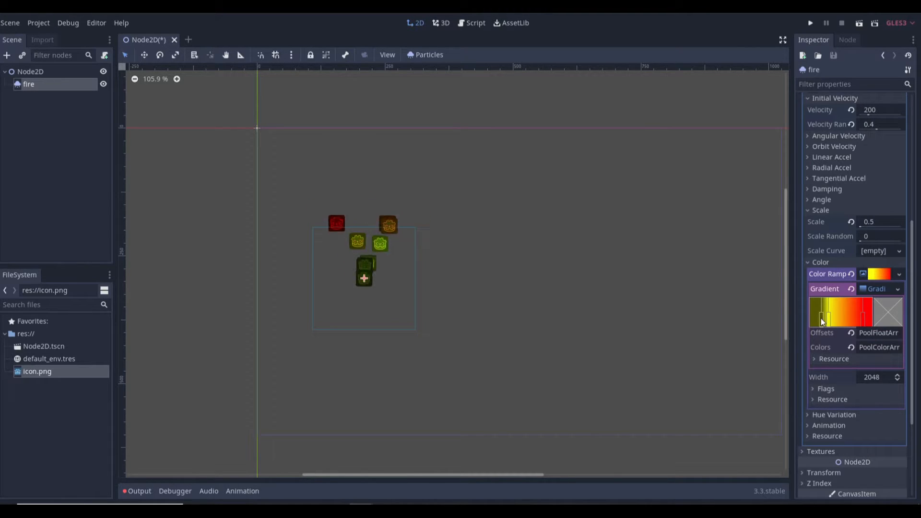
{"action": "left_click_drag", "start_coordinate": [821, 318], "coordinate": [824, 318]}
Set the alpha of the gradient's new first stop to 0.
{"action": "double_click", "coordinate": [824, 318]}
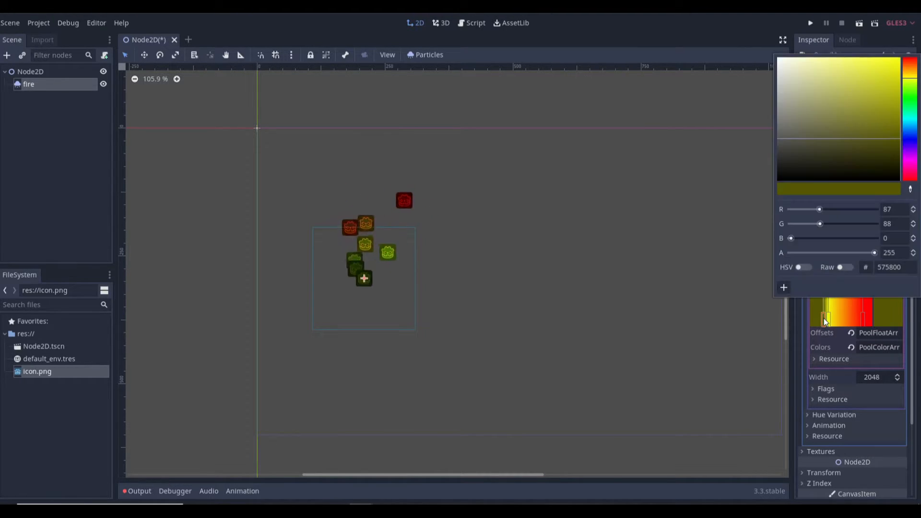
{"action": "left_click_drag", "start_coordinate": [858, 254], "coordinate": [765, 261]}
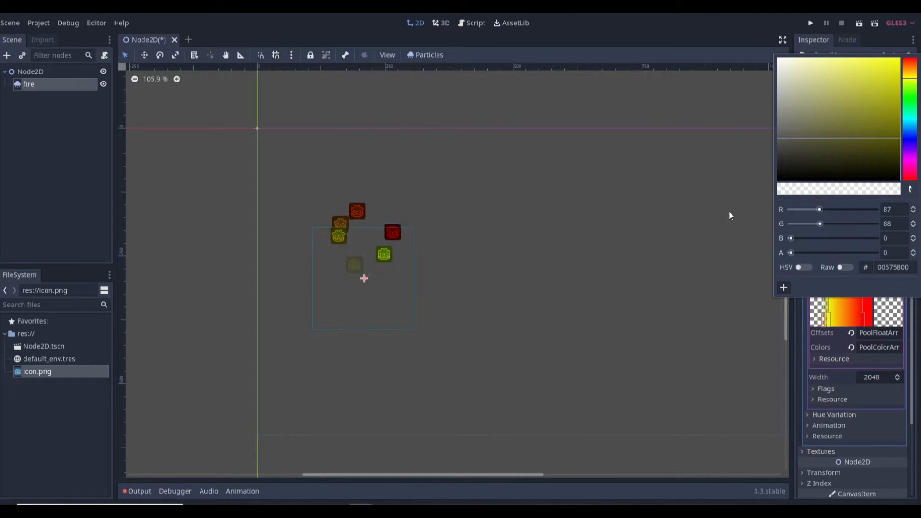
{"action": "left_click", "coordinate": [804, 328]}
Set the first gradient stop's alpha to 44 and brighten its color to yellow (2cfcff00).
{"action": "left_click_drag", "start_coordinate": [821, 320], "coordinate": [824, 320]}
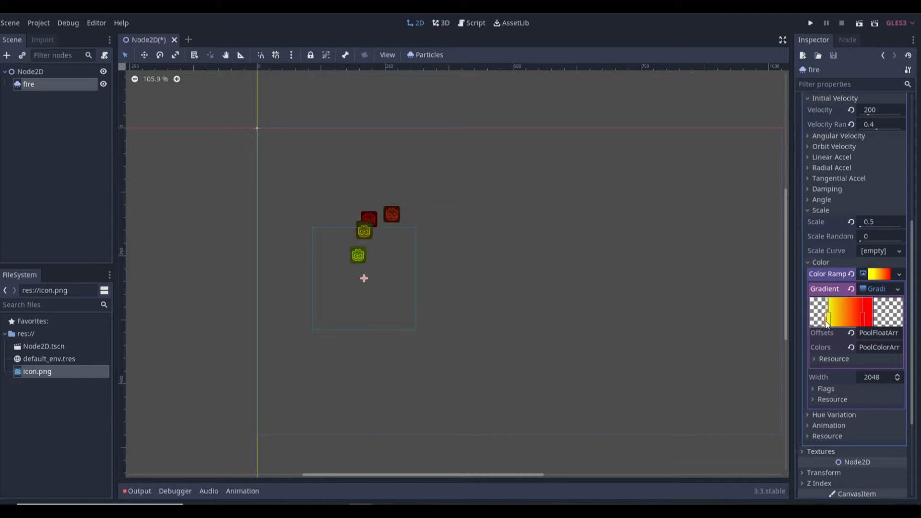
{"action": "double_click", "coordinate": [825, 322]}
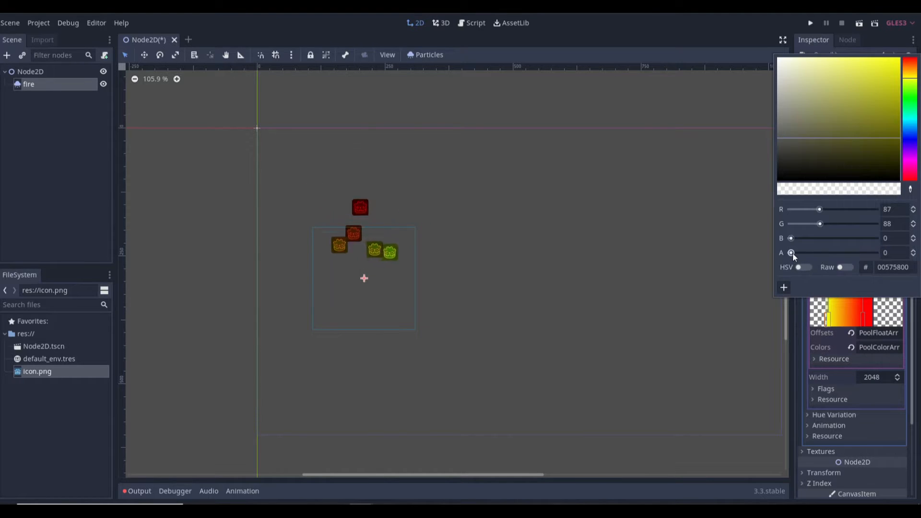
{"action": "left_click_drag", "start_coordinate": [792, 252], "coordinate": [804, 253]}
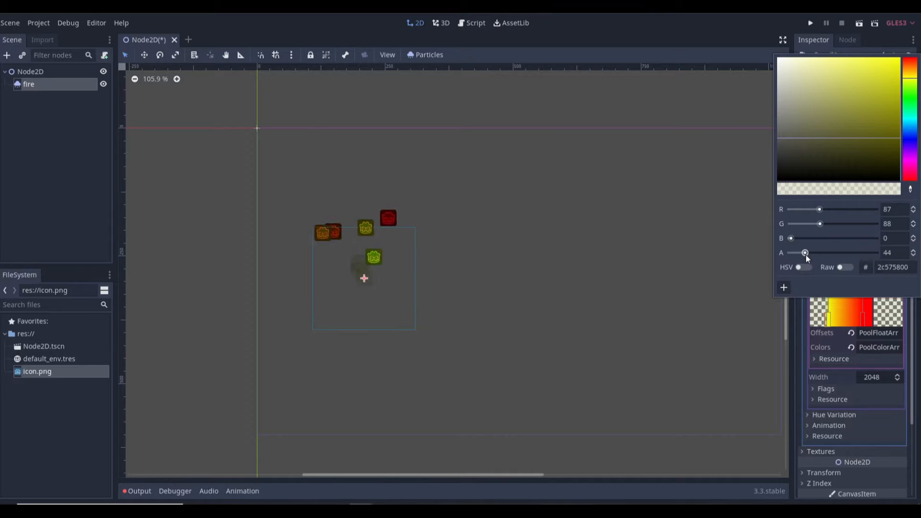
{"action": "left_click_drag", "start_coordinate": [806, 258], "coordinate": [806, 258]}
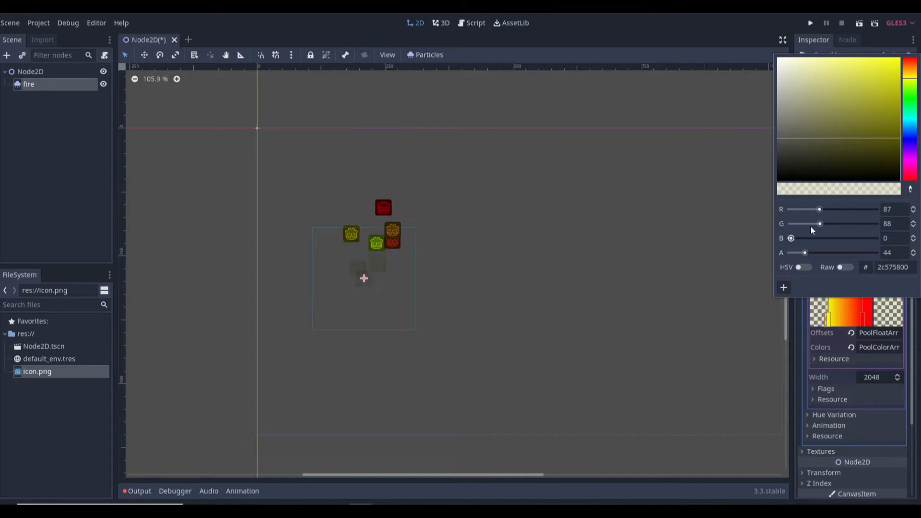
{"action": "left_click", "coordinate": [885, 82]}
{"action": "left_click_drag", "start_coordinate": [895, 75], "coordinate": [916, 23]}
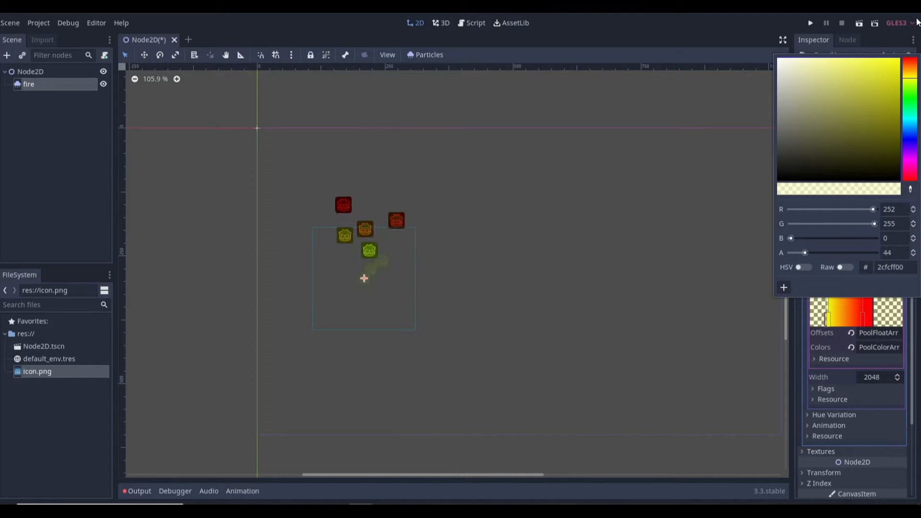
{"action": "left_click", "coordinate": [648, 204]}
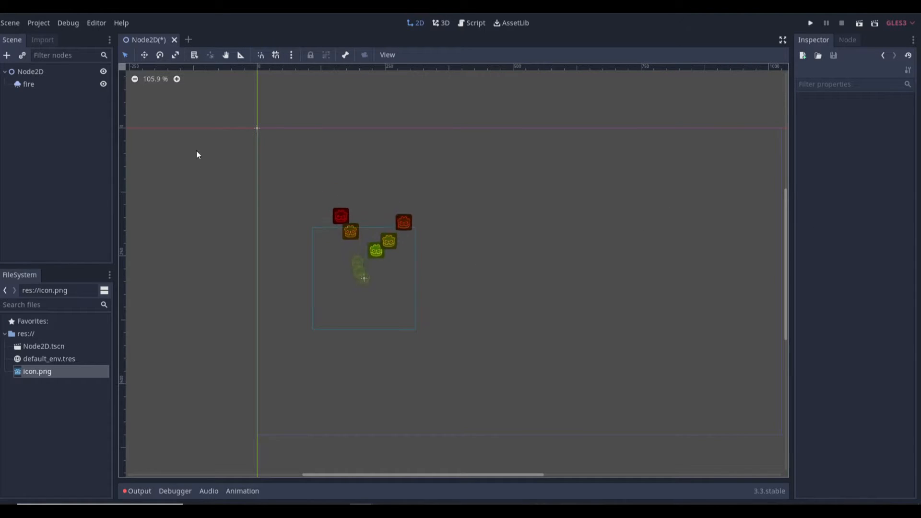
{"action": "left_click", "coordinate": [39, 85]}
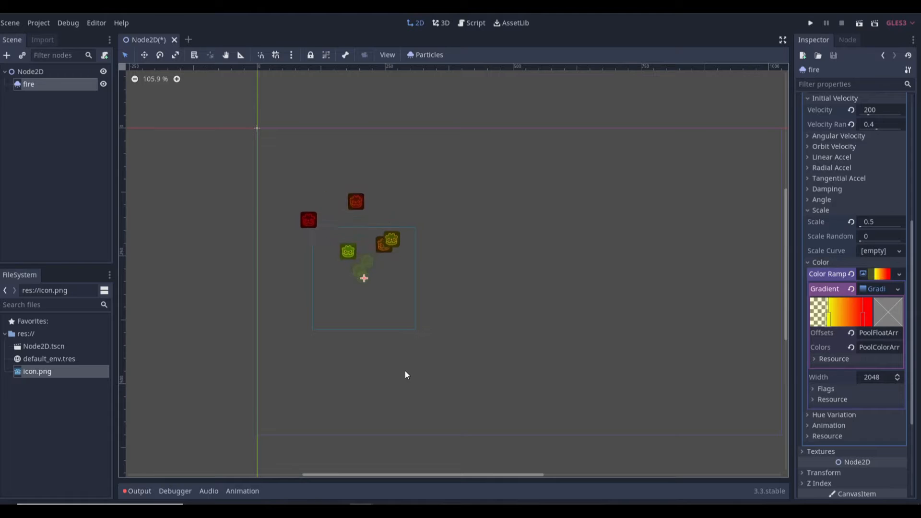
Collapse the color and process material settings, and look through the fire node's time and drawing settings.
{"action": "left_click", "coordinate": [821, 262]}
{"action": "scroll", "coordinate": [818, 211], "scroll_direction": "up", "scroll_amount": 2}
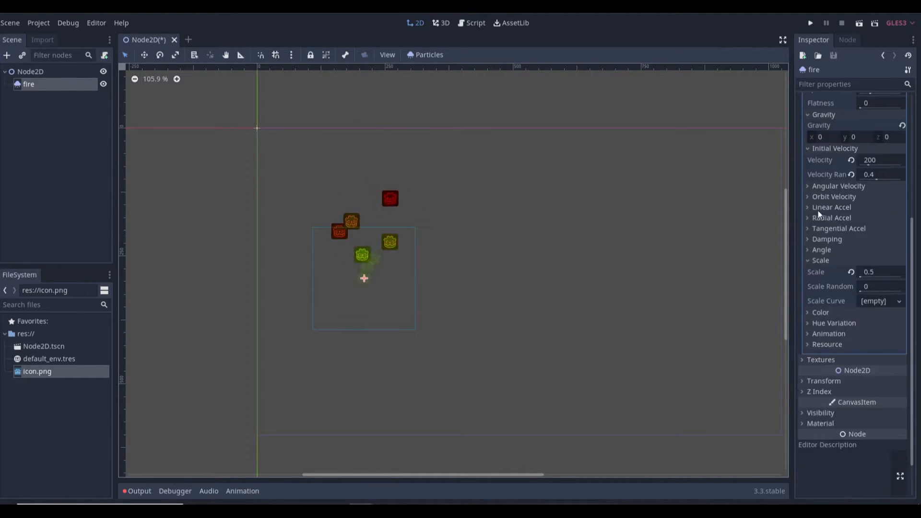
{"action": "scroll", "coordinate": [841, 223], "scroll_direction": "up", "scroll_amount": 5}
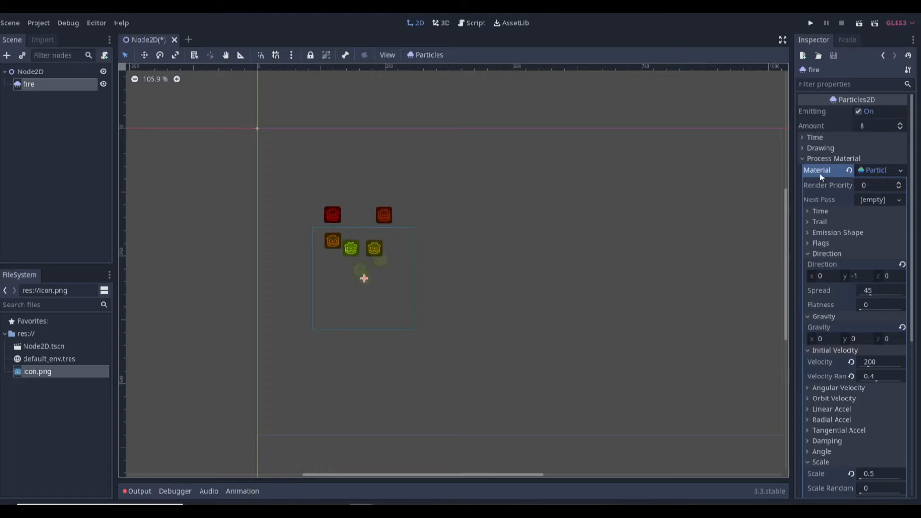
{"action": "left_click", "coordinate": [821, 159]}
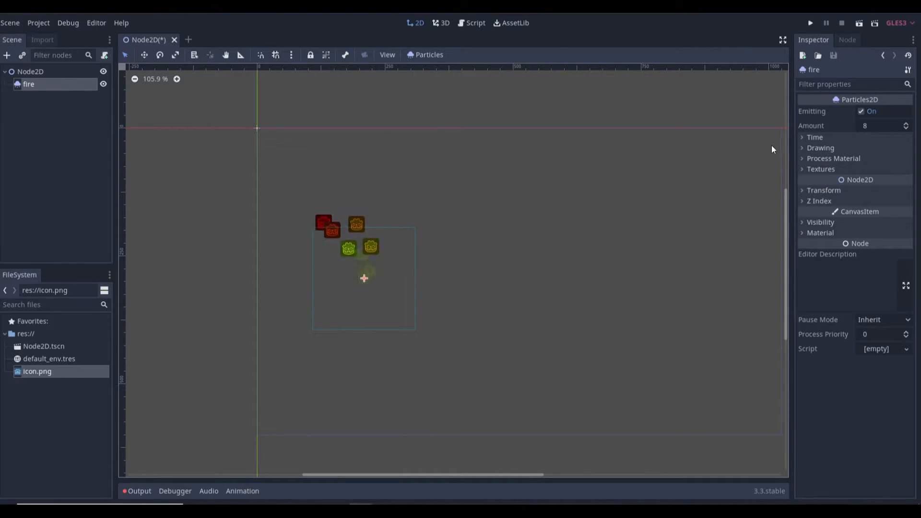
{"action": "left_click", "coordinate": [824, 138]}
{"action": "left_click", "coordinate": [824, 138]}
{"action": "left_click", "coordinate": [833, 149]}
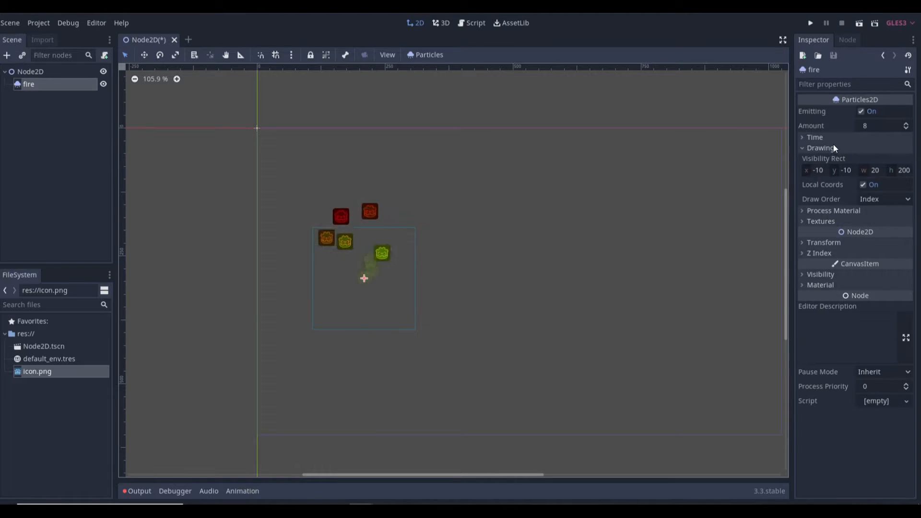
{"action": "left_click", "coordinate": [833, 145]}
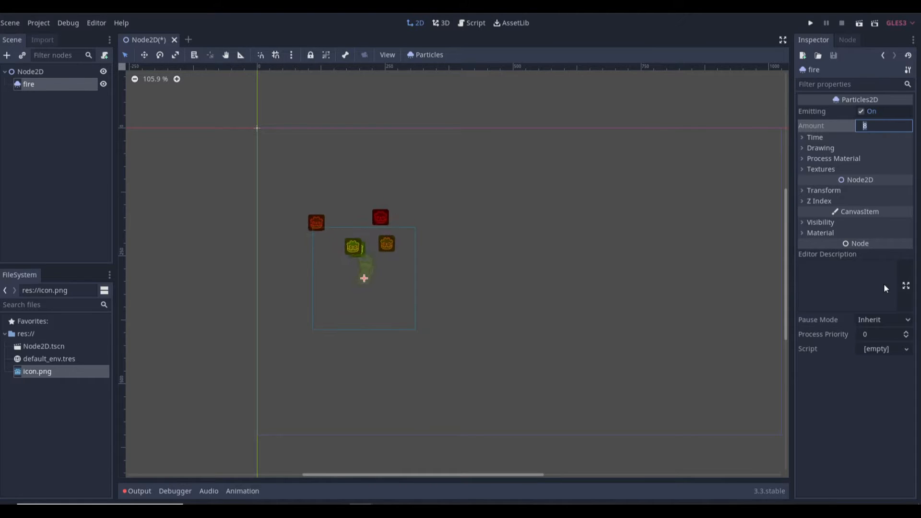
Try particle amounts of 16 and 25 on the fire node.
{"action": "type", "text": "16"}
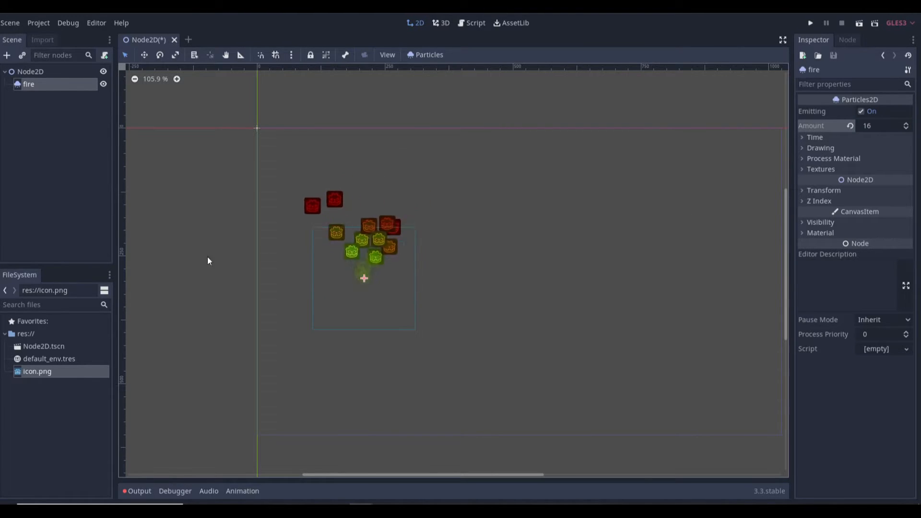
{"action": "left_click", "coordinate": [872, 125]}
{"action": "type", "text": "25"}
{"action": "key", "text": "Return"}
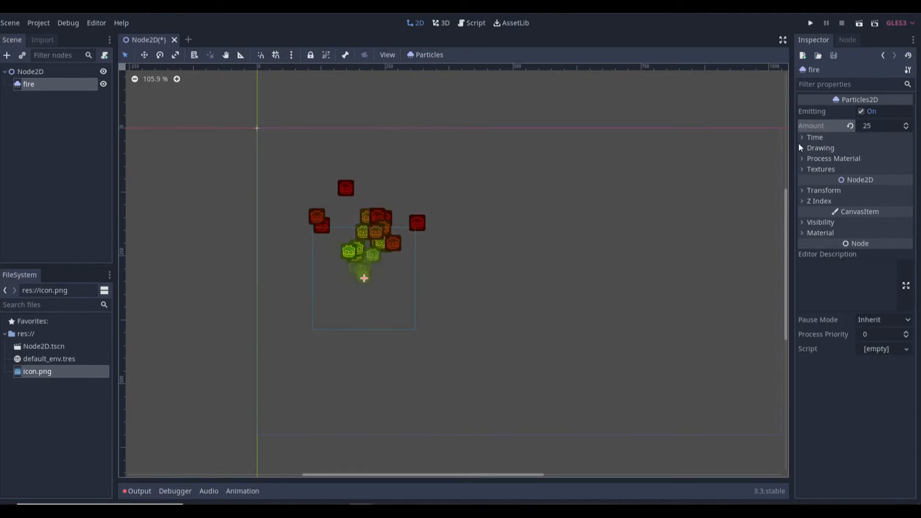
Set the fire node's particle amount to 15.
{"action": "left_click", "coordinate": [877, 125]}
{"action": "type", "text": "15"}
{"action": "key", "text": "Return"}
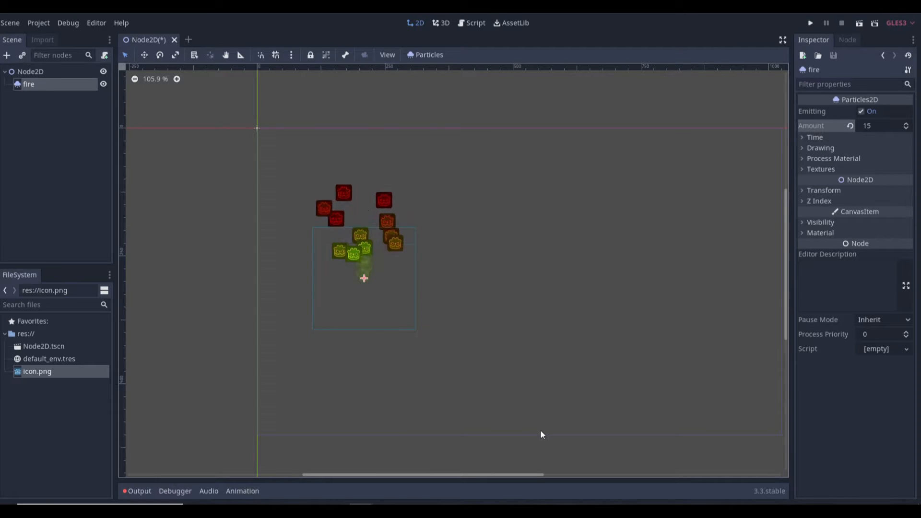
Set the direction spread of the fire node's process material to 100.
{"action": "left_click", "coordinate": [824, 157]}
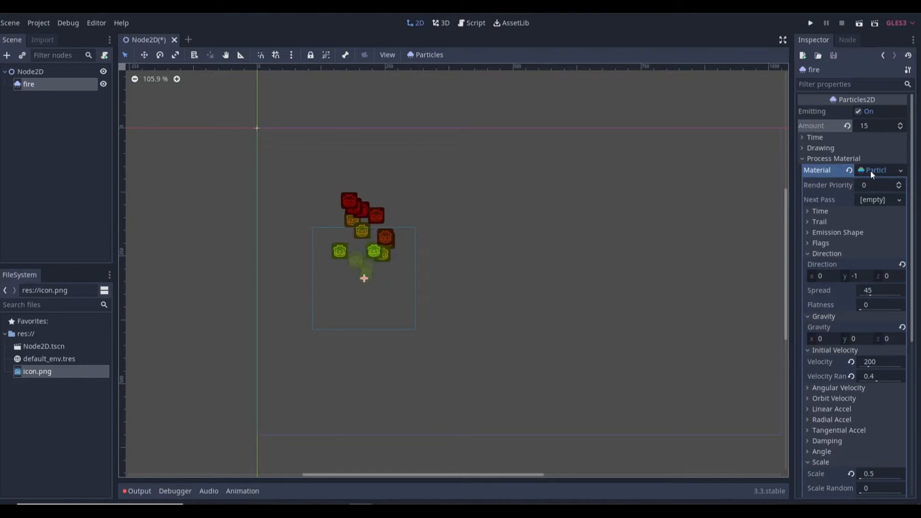
{"action": "scroll", "coordinate": [878, 220], "scroll_direction": "down", "scroll_amount": 5}
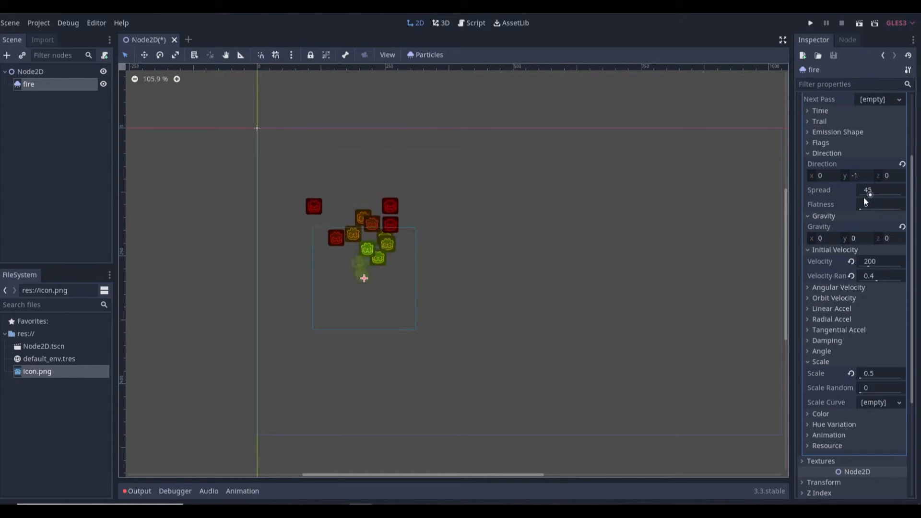
{"action": "left_click", "coordinate": [839, 158]}
{"action": "left_click", "coordinate": [839, 157]}
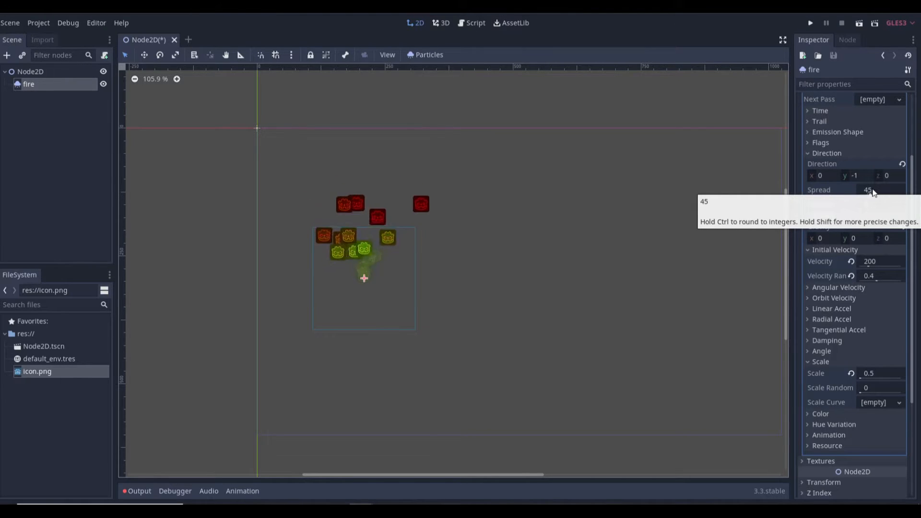
{"action": "left_click", "coordinate": [884, 191]}
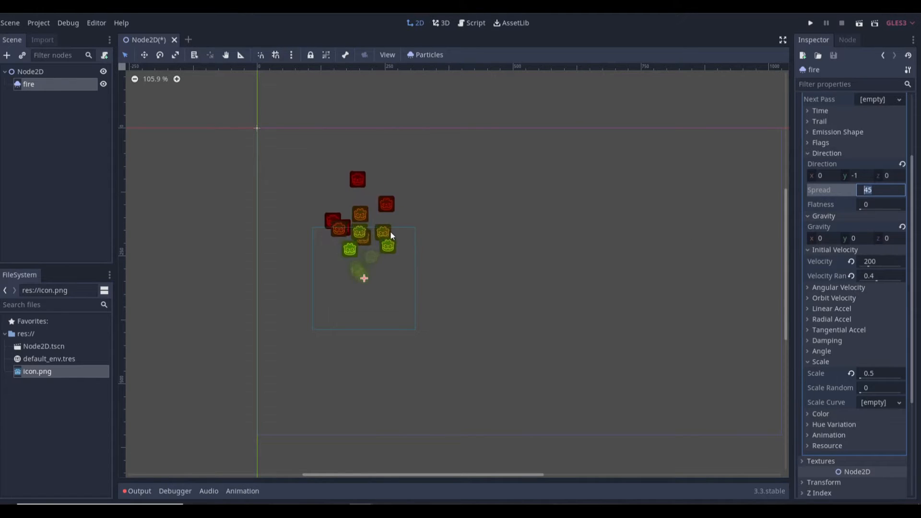
{"action": "type", "text": "1"}
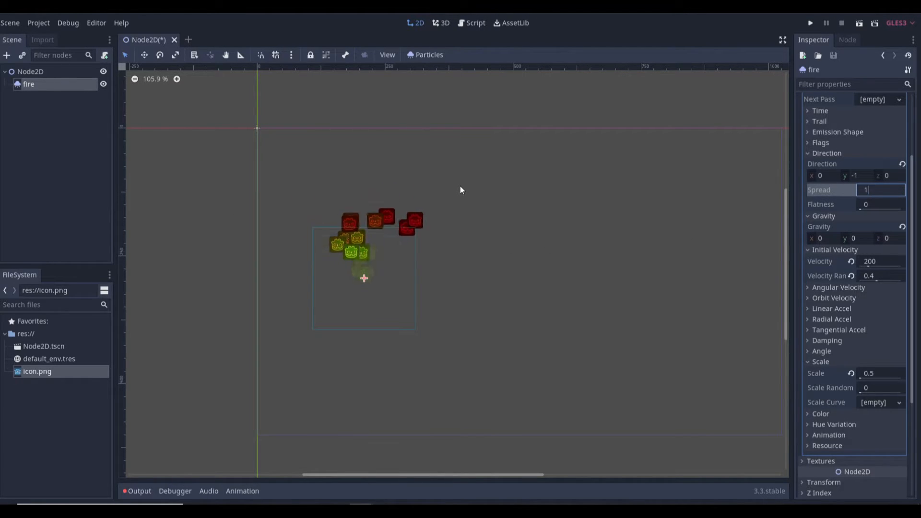
{"action": "type", "text": "00"}
{"action": "key", "text": "Return"}
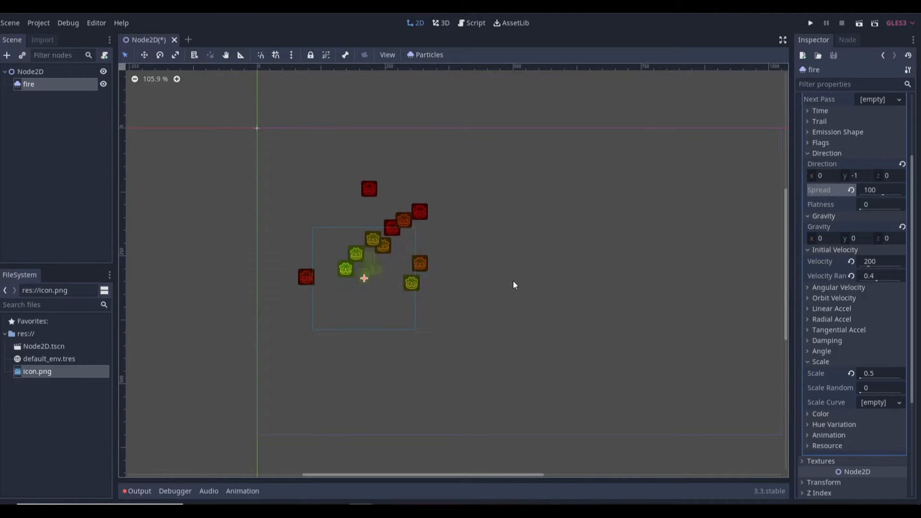
Set the fire node's direction spread to 15 and move the node lower in the scene.
{"action": "left_click_drag", "start_coordinate": [881, 190], "coordinate": [883, 194]}
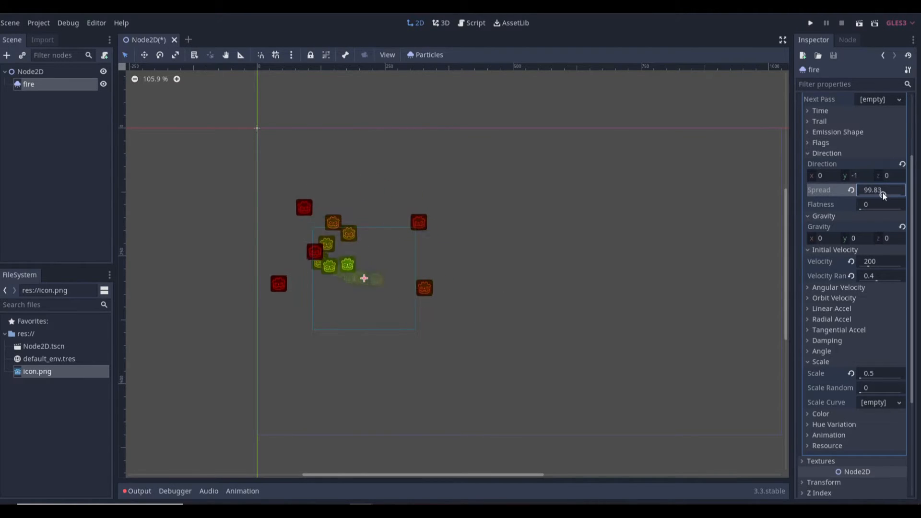
{"action": "left_click", "coordinate": [883, 191]}
{"action": "type", "text": "1"}
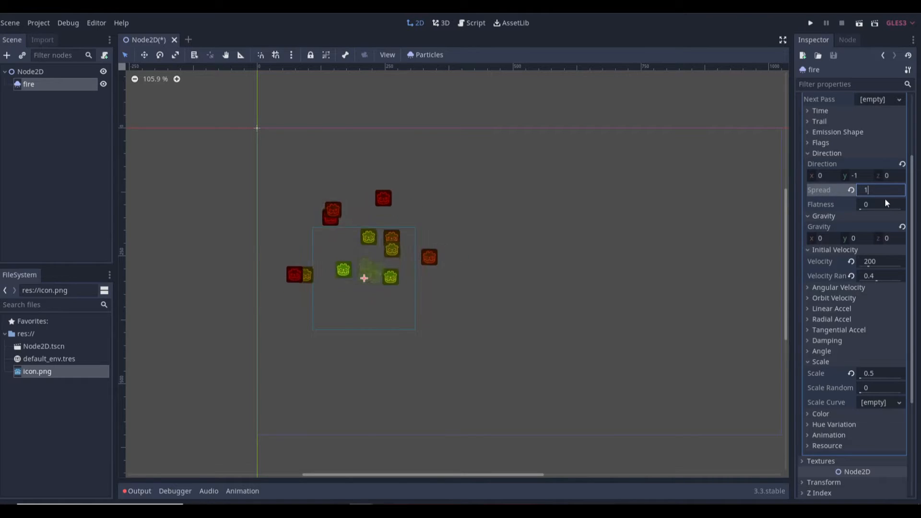
{"action": "type", "text": "5"}
{"action": "key", "text": "Return"}
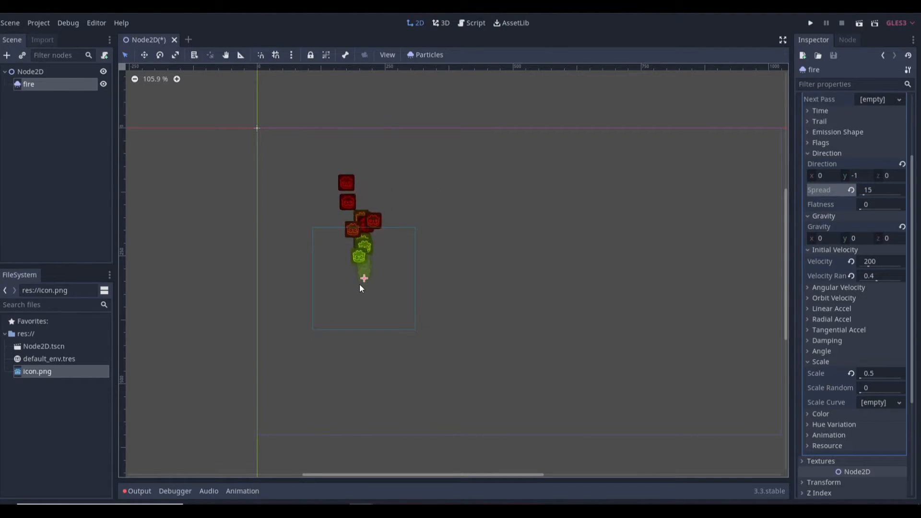
{"action": "left_click_drag", "start_coordinate": [364, 278], "coordinate": [354, 345]}
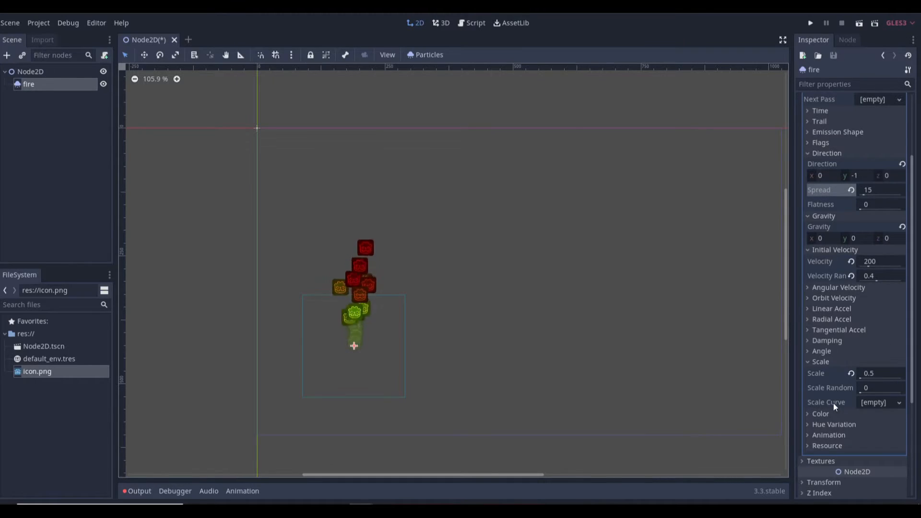
Try a new CanvasItemMaterial with Add blend mode on the fire node.
{"action": "scroll", "coordinate": [837, 398], "scroll_direction": "down", "scroll_amount": 5}
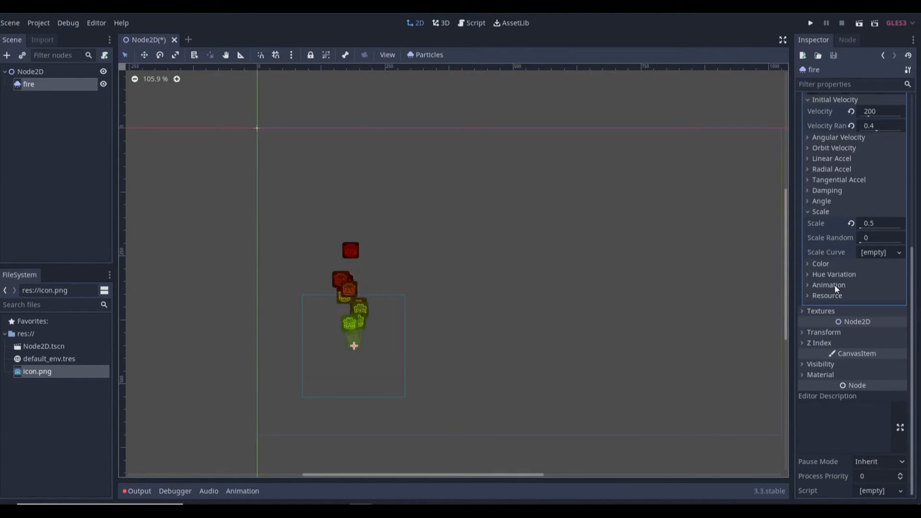
{"action": "left_click", "coordinate": [831, 371]}
{"action": "left_click", "coordinate": [880, 385]}
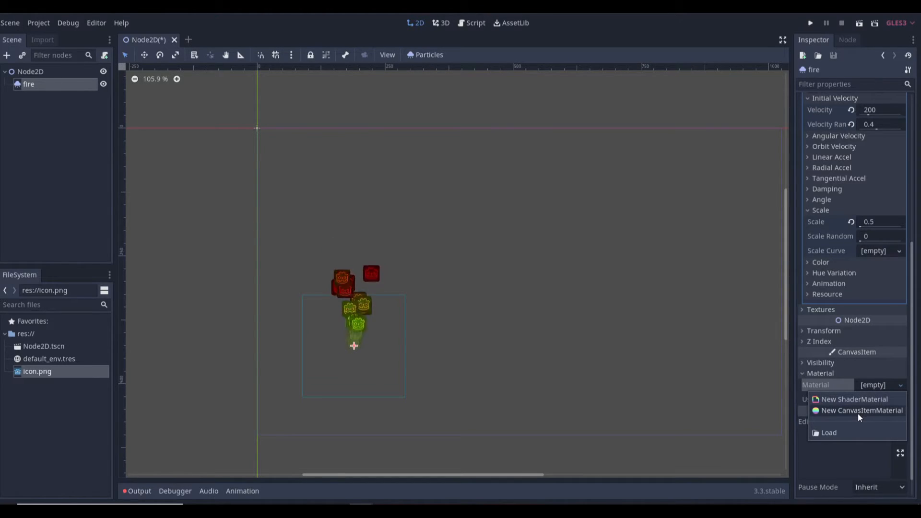
{"action": "left_click", "coordinate": [858, 411]}
{"action": "left_click", "coordinate": [873, 384]}
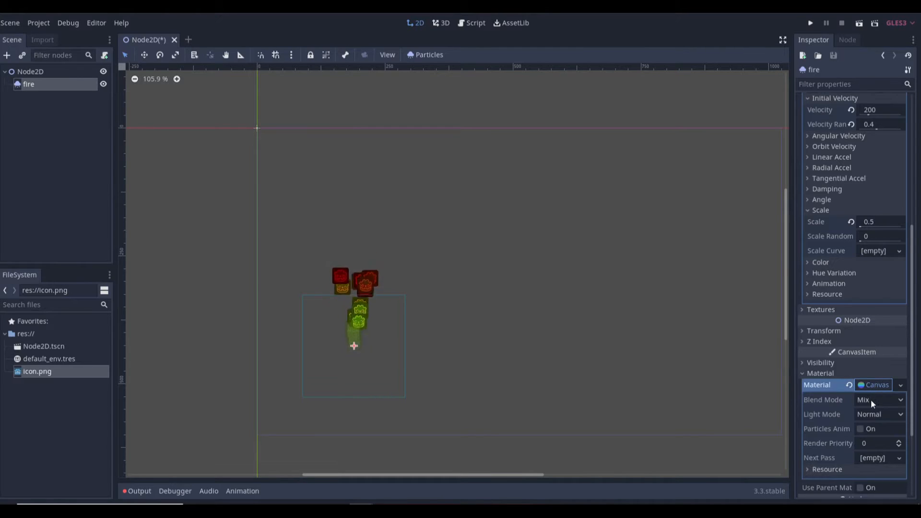
{"action": "left_click", "coordinate": [873, 399]}
{"action": "left_click", "coordinate": [873, 425]}
{"action": "left_click", "coordinate": [875, 415]}
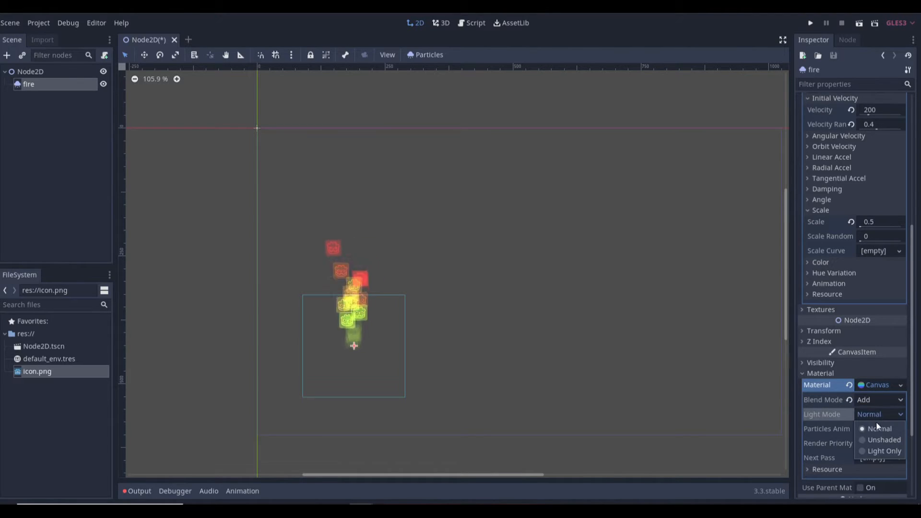
{"action": "left_click", "coordinate": [485, 367]}
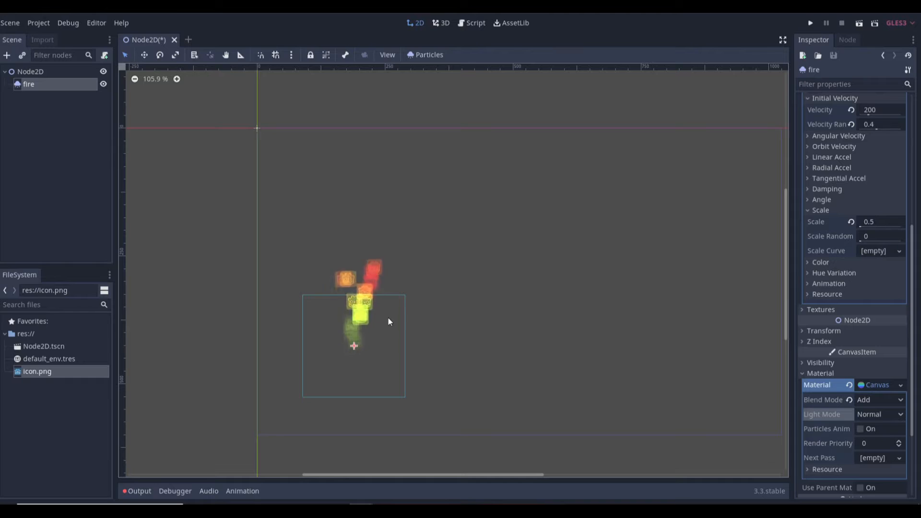
Reset the fire node's CanvasItem material to empty.
{"action": "left_click", "coordinate": [878, 386]}
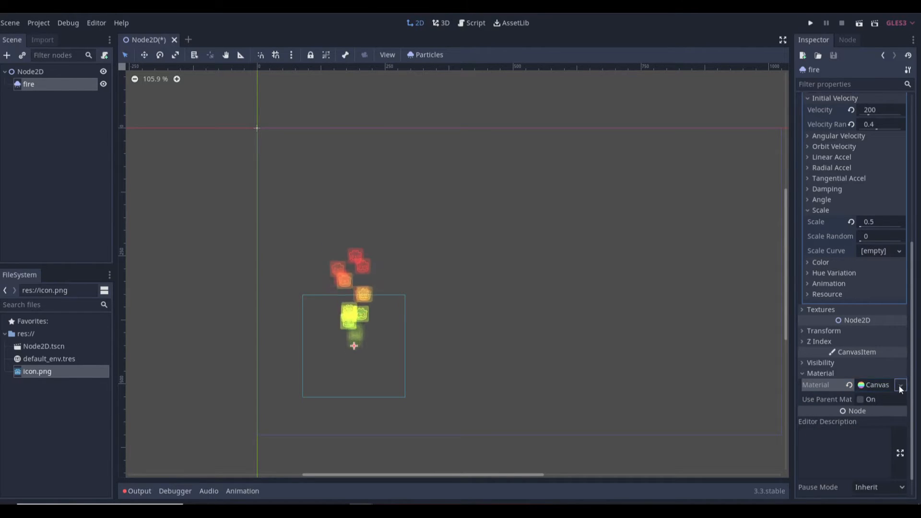
{"action": "left_click", "coordinate": [900, 386]}
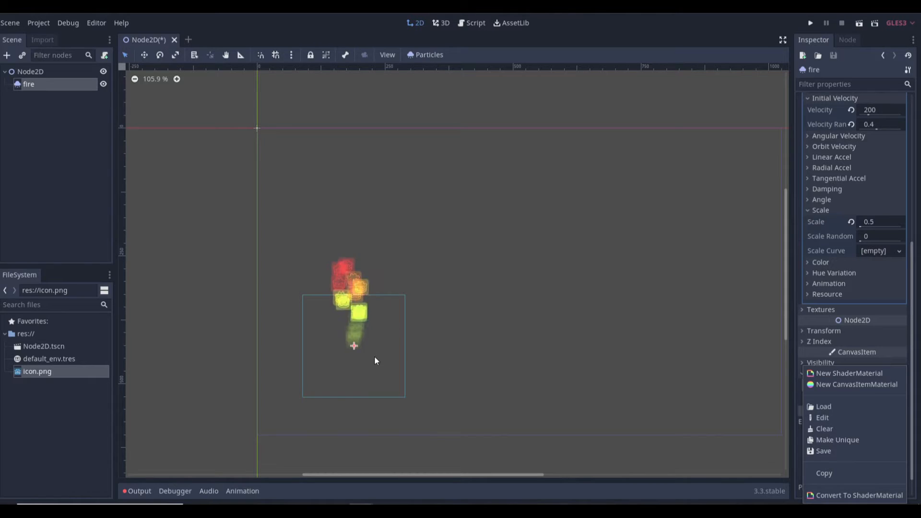
{"action": "left_click", "coordinate": [427, 338]}
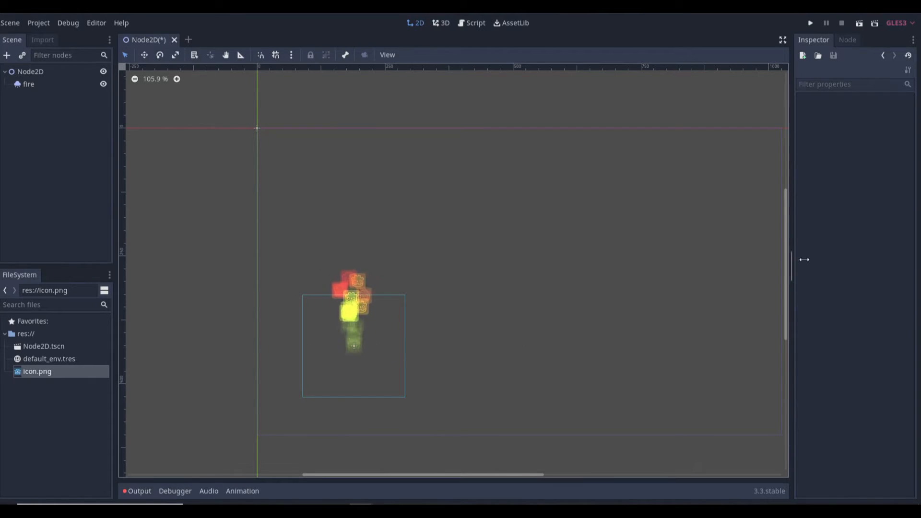
{"action": "left_click", "coordinate": [29, 84]}
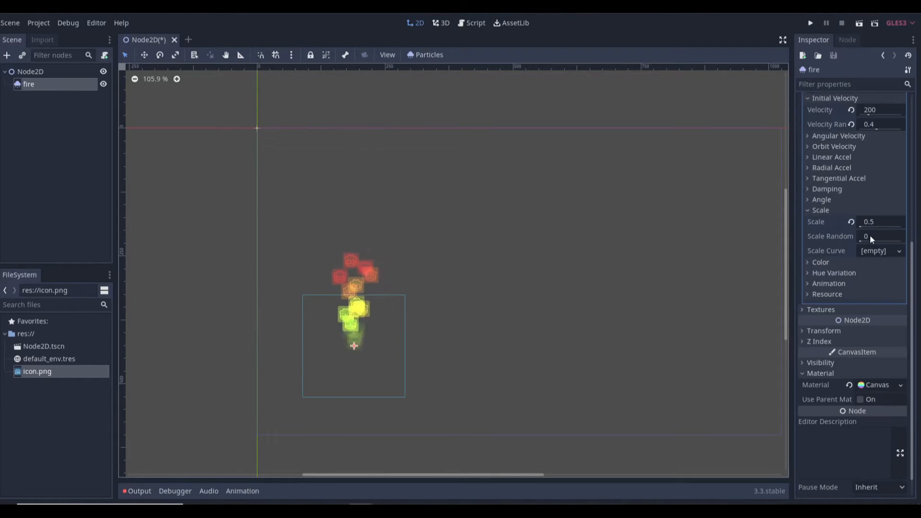
{"action": "left_click", "coordinate": [901, 386]}
{"action": "left_click", "coordinate": [773, 438]}
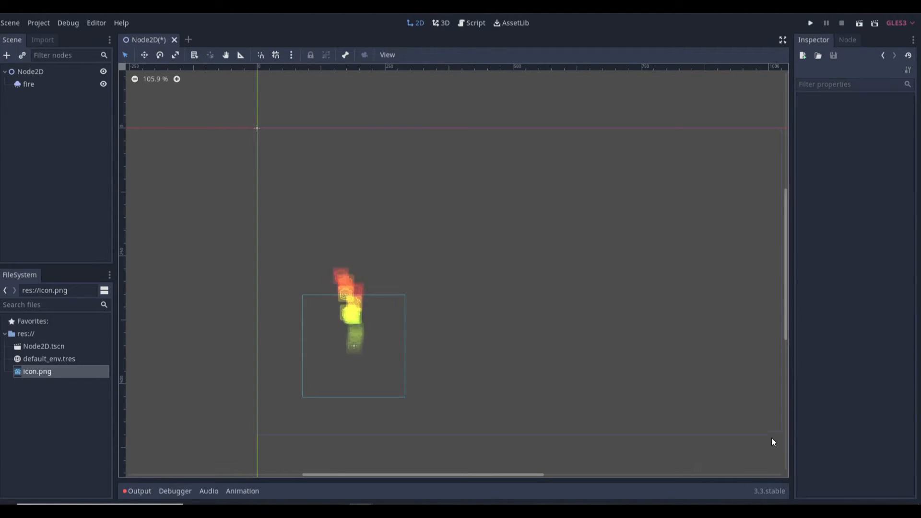
{"action": "left_click", "coordinate": [55, 84]}
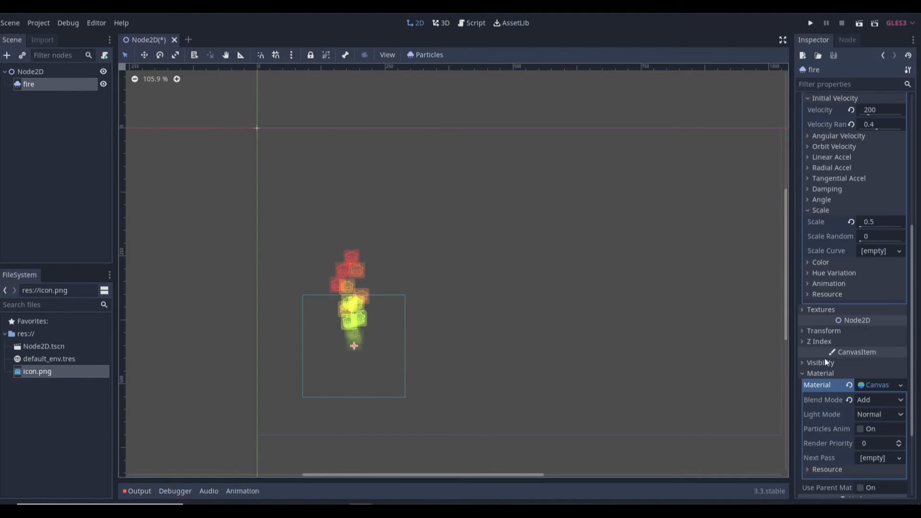
{"action": "left_click", "coordinate": [849, 385]}
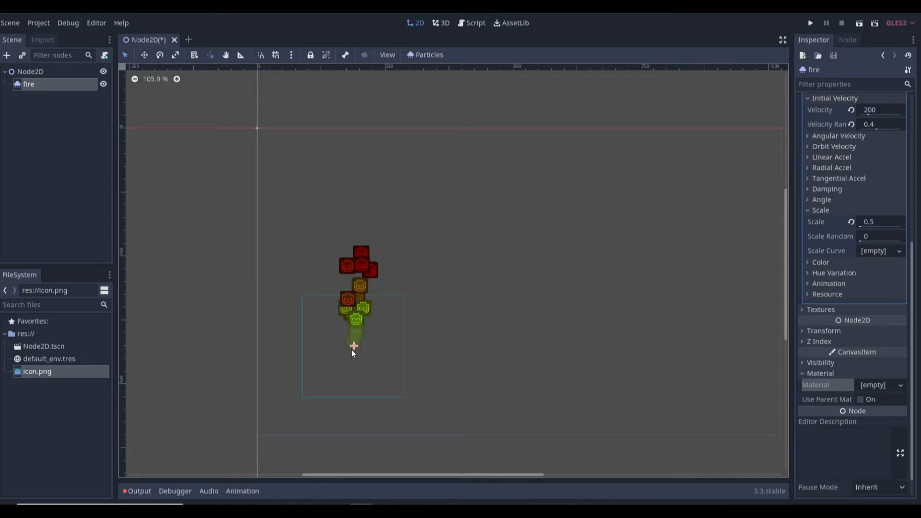
Move the fire node a short distance to the right in the 2D scene.
{"action": "left_click_drag", "start_coordinate": [351, 352], "coordinate": [389, 352]}
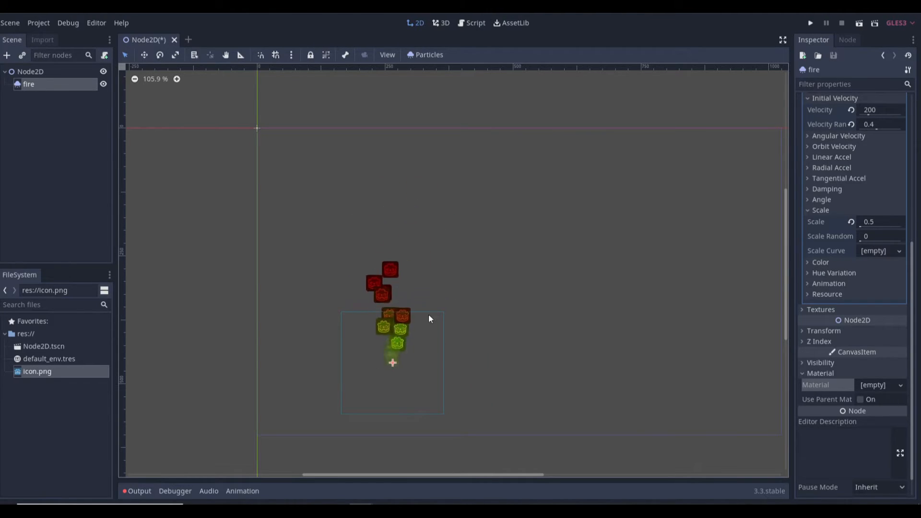
{"action": "left_click", "coordinate": [392, 344]}
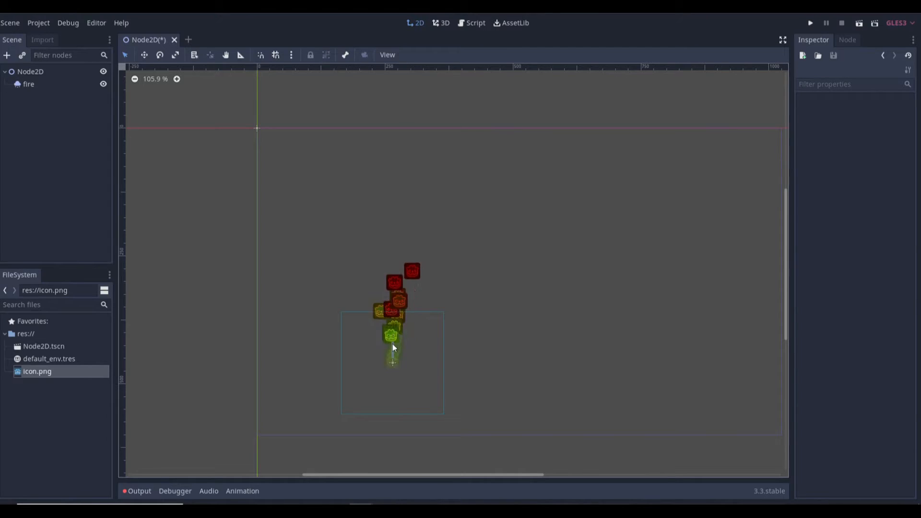
{"action": "left_click_drag", "start_coordinate": [393, 363], "coordinate": [390, 341]}
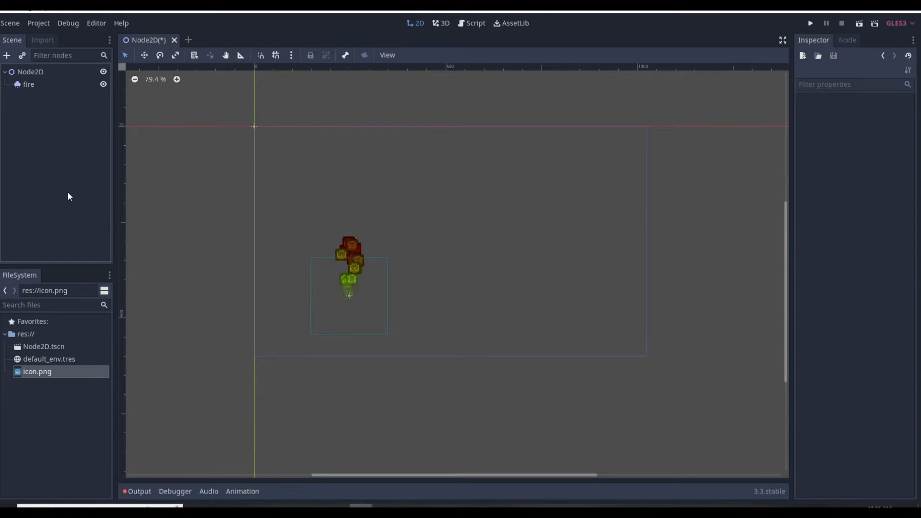
Add a Particles2D node as a child of Node2D and rename it rain.
{"action": "left_click", "coordinate": [30, 72]}
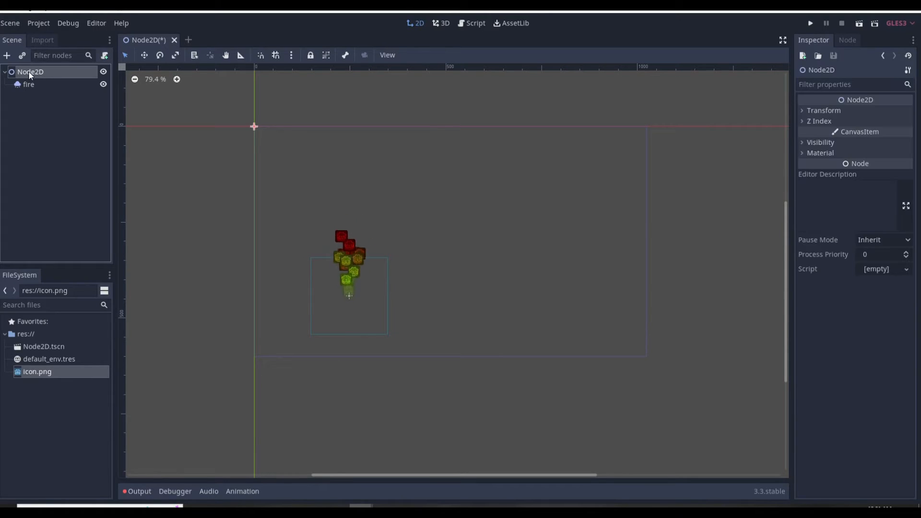
{"action": "left_click", "coordinate": [6, 55]}
{"action": "type", "text": "par"}
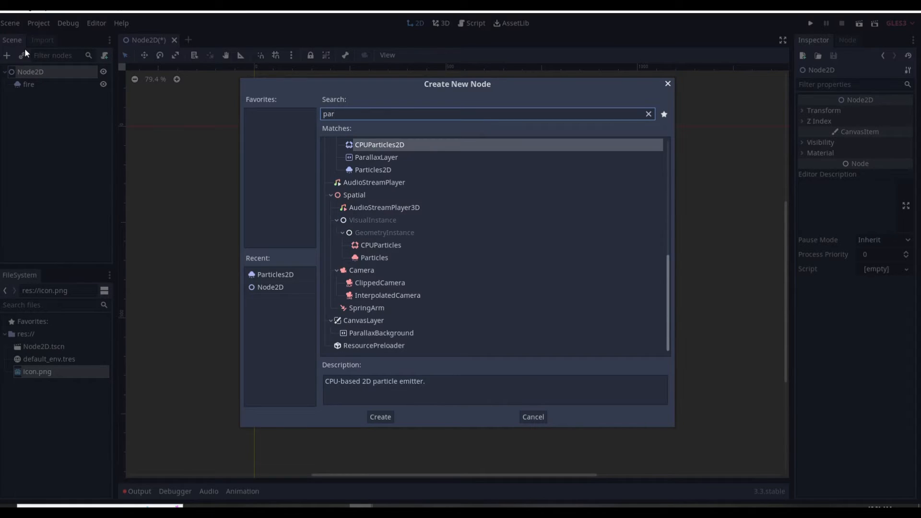
{"action": "key", "text": "Down"}
{"action": "key", "text": "Down"}
{"action": "key", "text": "Return"}
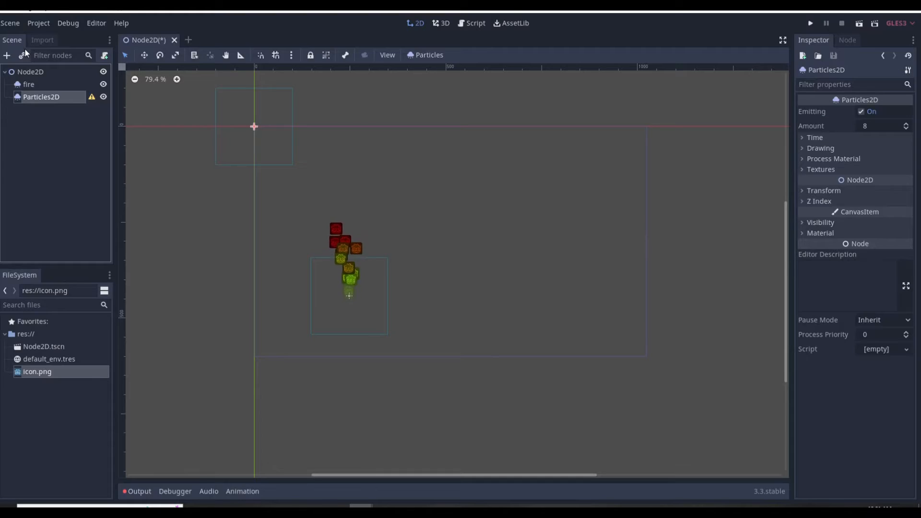
{"action": "double_click", "coordinate": [65, 97]}
{"action": "type", "text": "rain"}
{"action": "key", "text": "Return"}
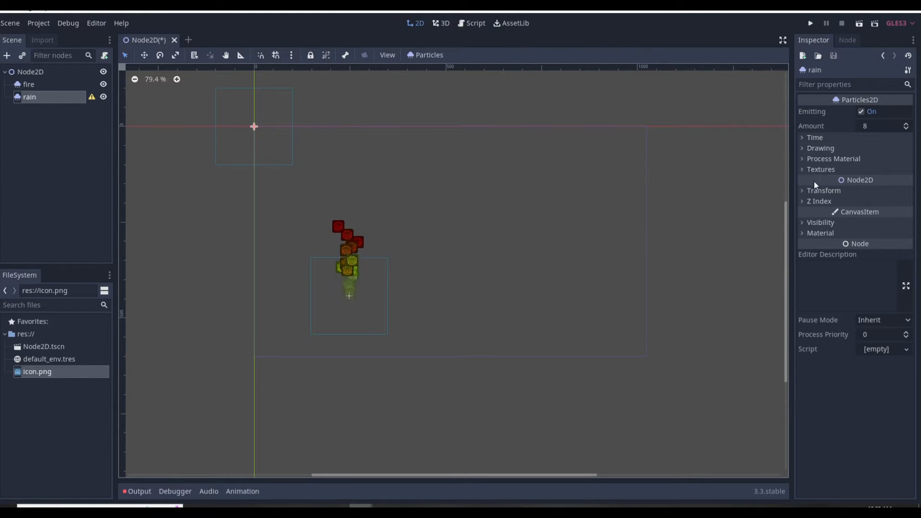
Assign icon.png as the rain node's particle texture.
{"action": "left_click", "coordinate": [820, 170]}
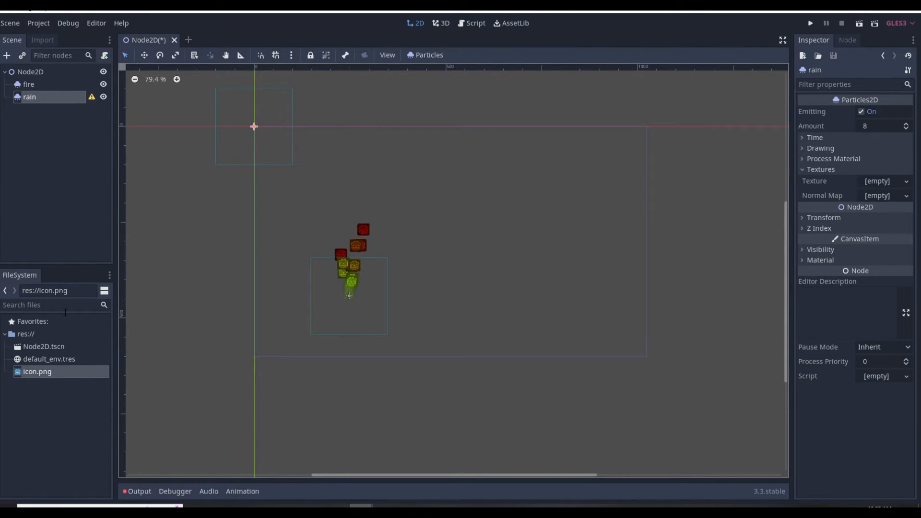
{"action": "left_click_drag", "start_coordinate": [854, 261], "coordinate": [876, 185]}
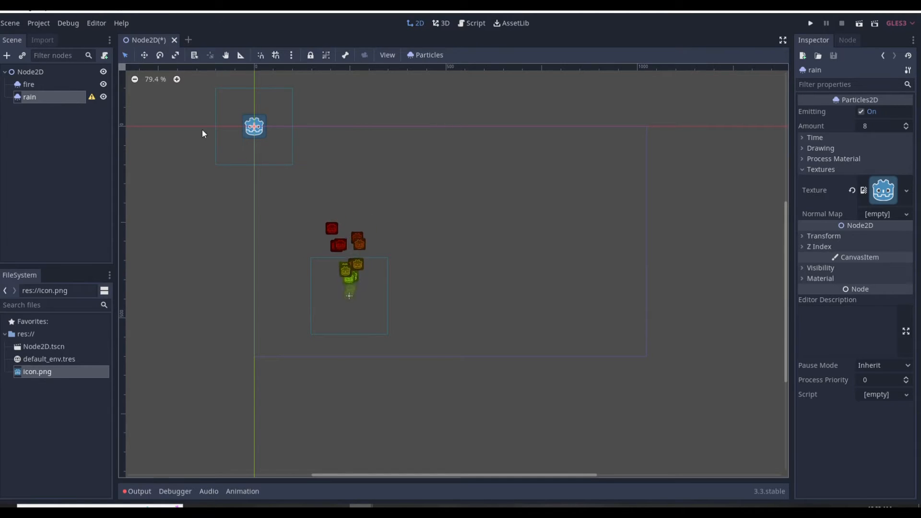
{"action": "left_click", "coordinate": [830, 170]}
Give the rain node a new ParticlesMaterial as process material and open its settings.
{"action": "left_click", "coordinate": [830, 159]}
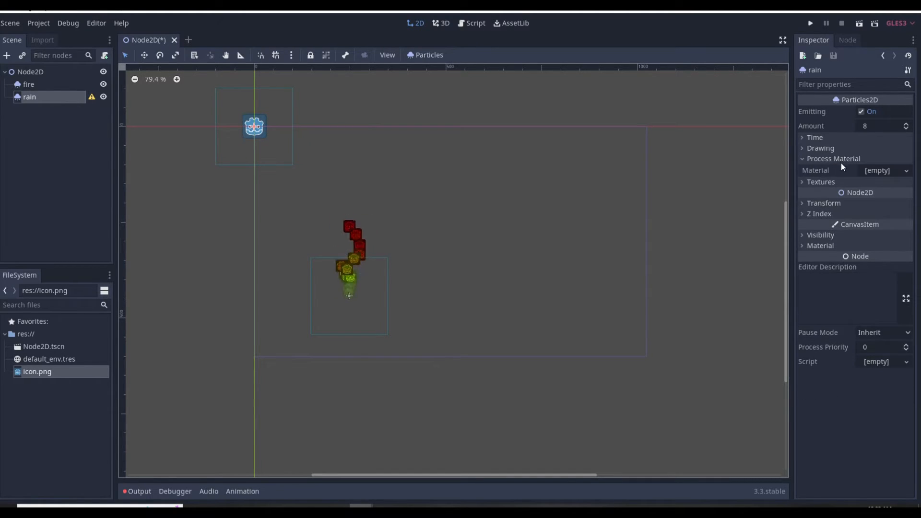
{"action": "left_click", "coordinate": [885, 172]}
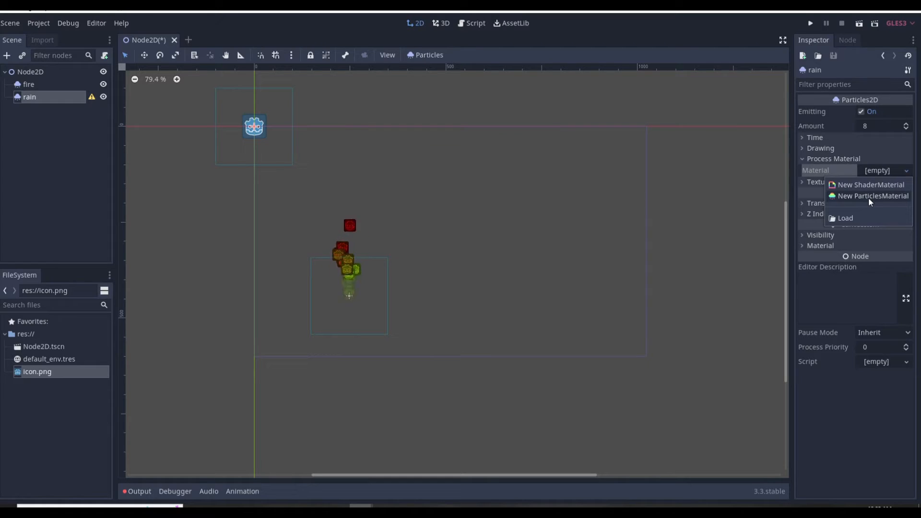
{"action": "left_click", "coordinate": [868, 197]}
{"action": "left_click", "coordinate": [871, 170]}
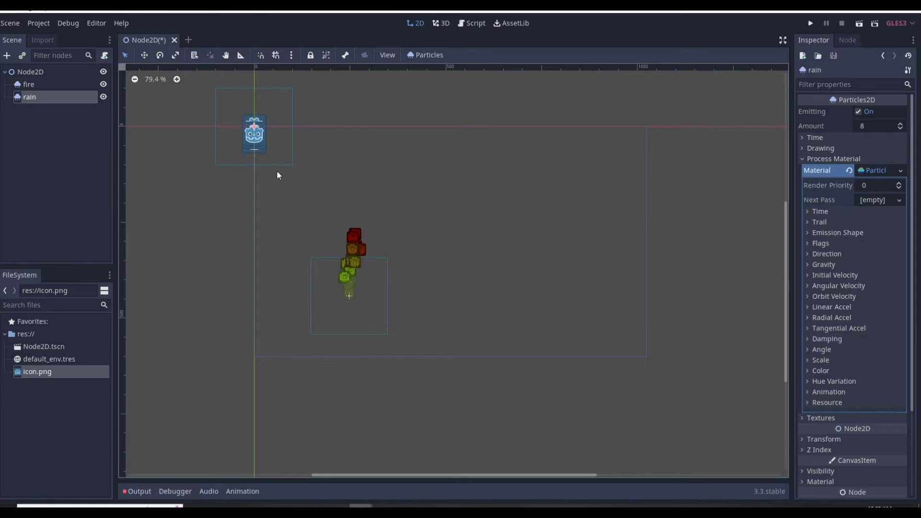
Set the rain material's direction to x 0 and y 1.
{"action": "left_click", "coordinate": [829, 254]}
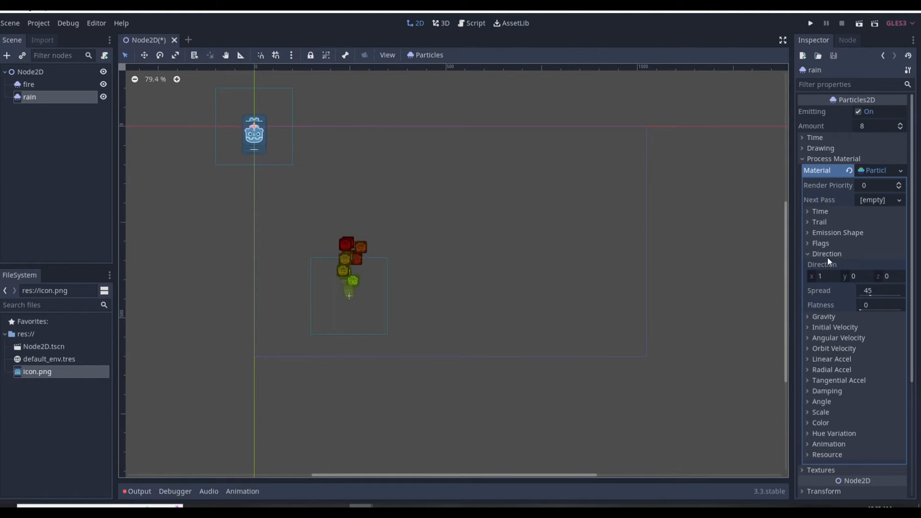
{"action": "left_click", "coordinate": [869, 277]}
{"action": "type", "text": "1"}
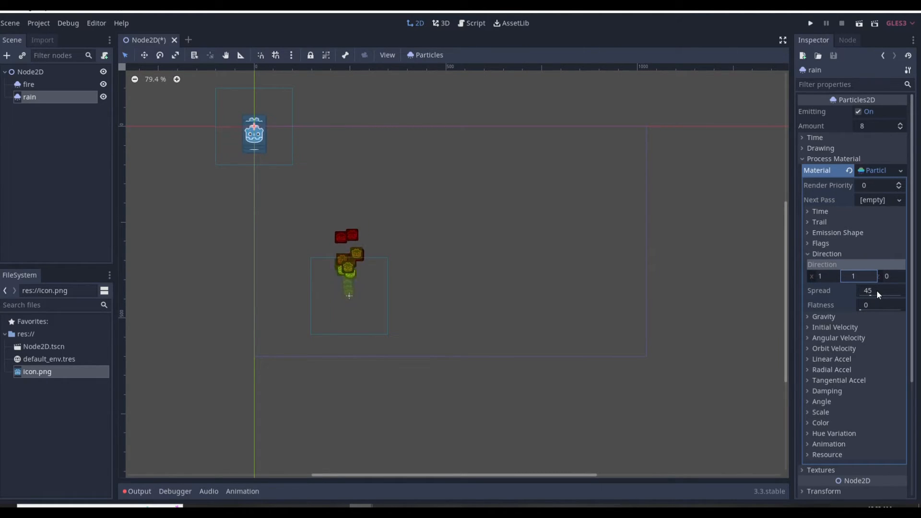
{"action": "left_click", "coordinate": [831, 277]}
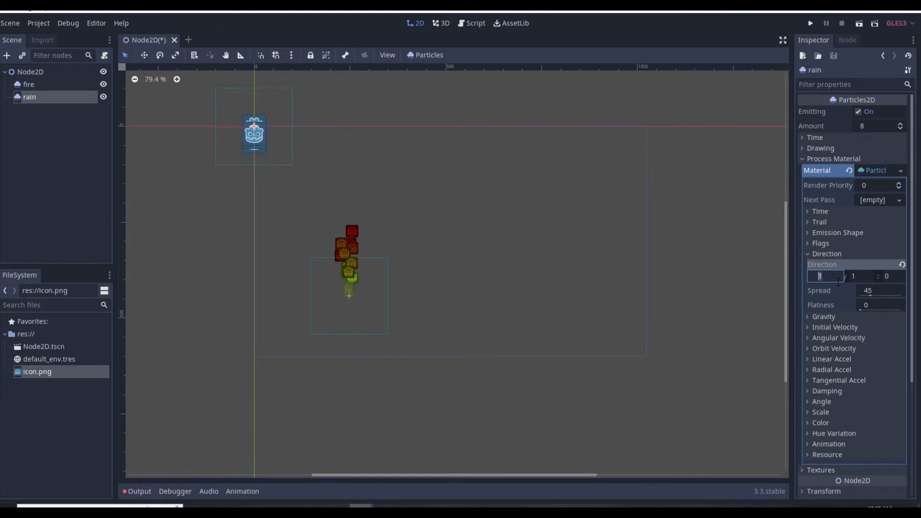
{"action": "type", "text": "0"}
{"action": "key", "text": "Return"}
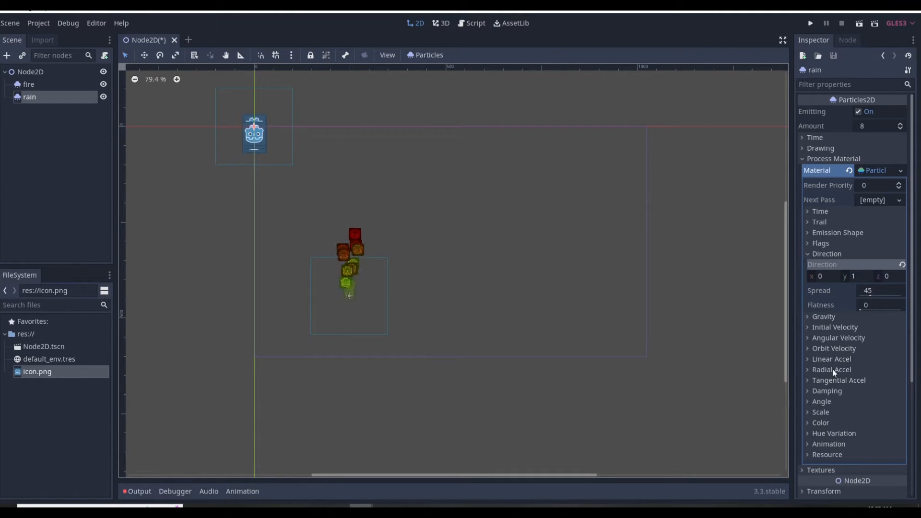
{"action": "left_click", "coordinate": [825, 255]}
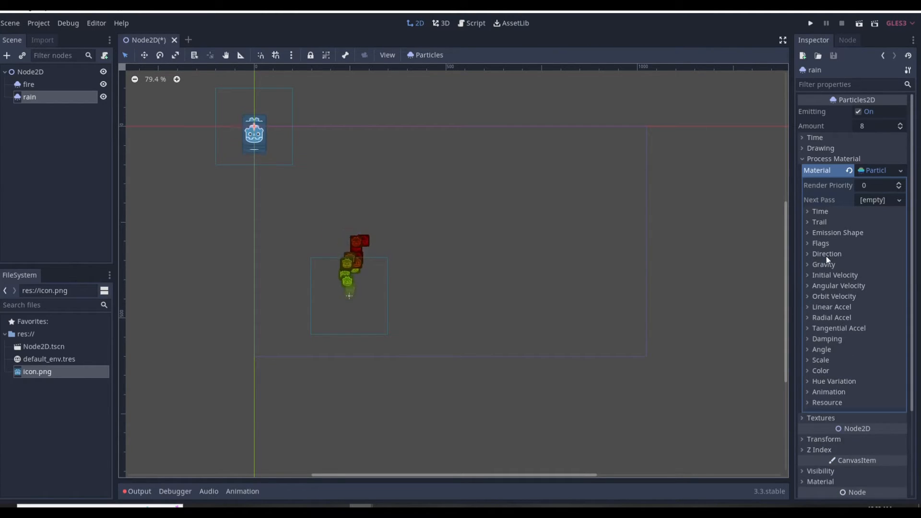
Set the particle scale of the rain node's process material to 0.2.
{"action": "left_click", "coordinate": [829, 361]}
{"action": "left_click", "coordinate": [878, 372]}
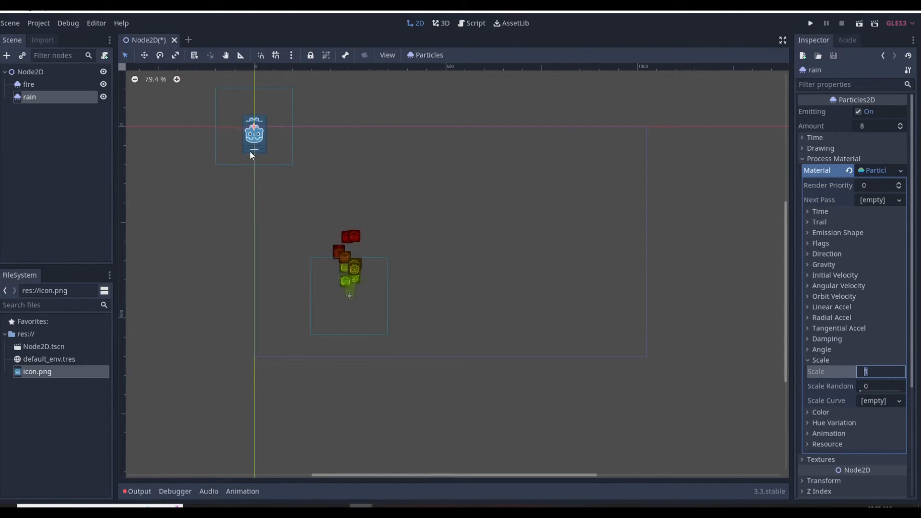
{"action": "type", "text": "0.2"}
{"action": "key", "text": "Return"}
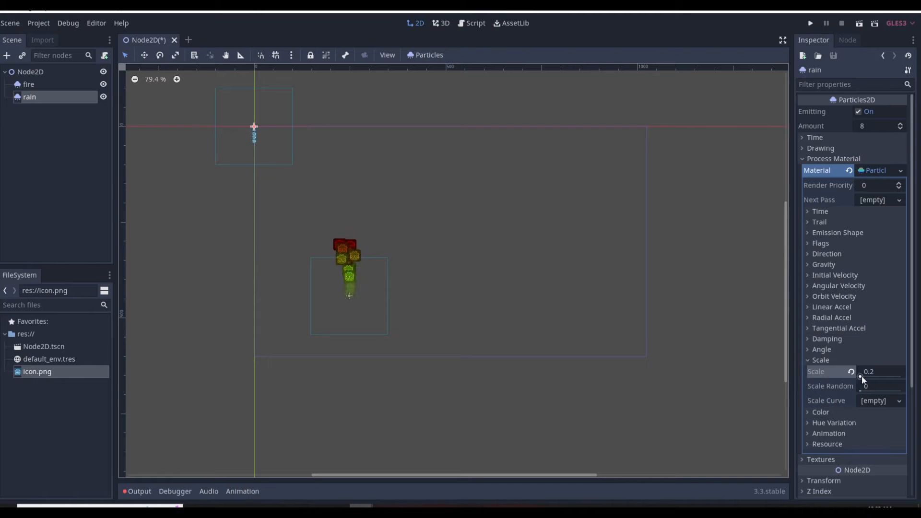
Try a scale of 2 with a scale randomness of 1 on the rain node's process material.
{"action": "left_click", "coordinate": [866, 386]}
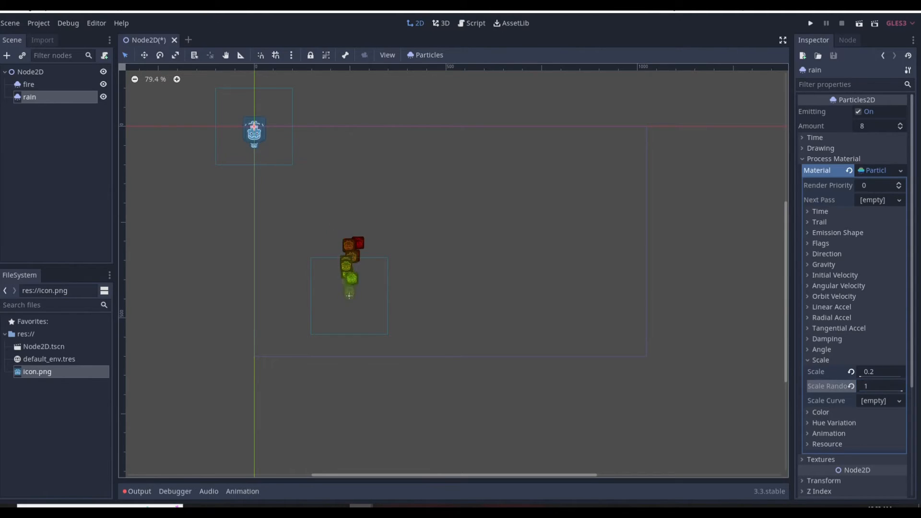
{"action": "left_click", "coordinate": [900, 371]}
{"action": "type", "text": "2"}
{"action": "key", "text": "Return"}
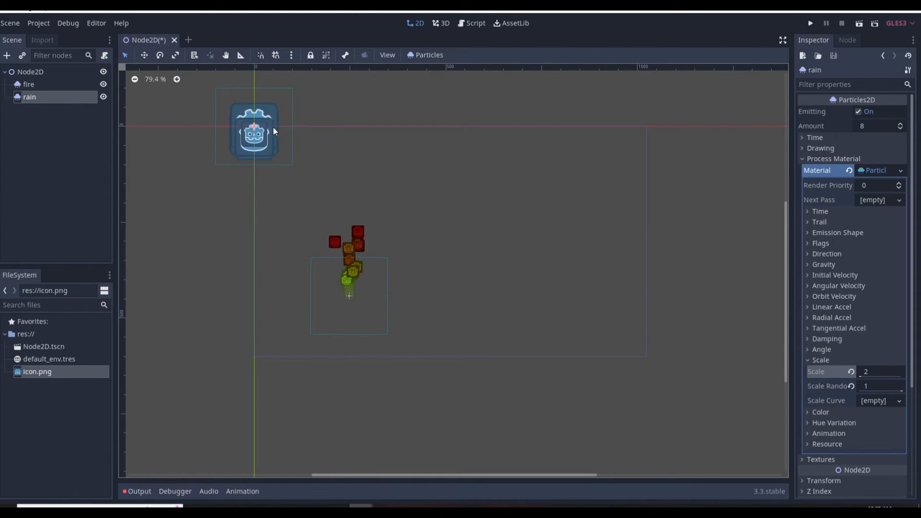
Set the rain material's scale randomness to 0.1 and its particle scale to 0.2.
{"action": "left_click", "coordinate": [845, 274]}
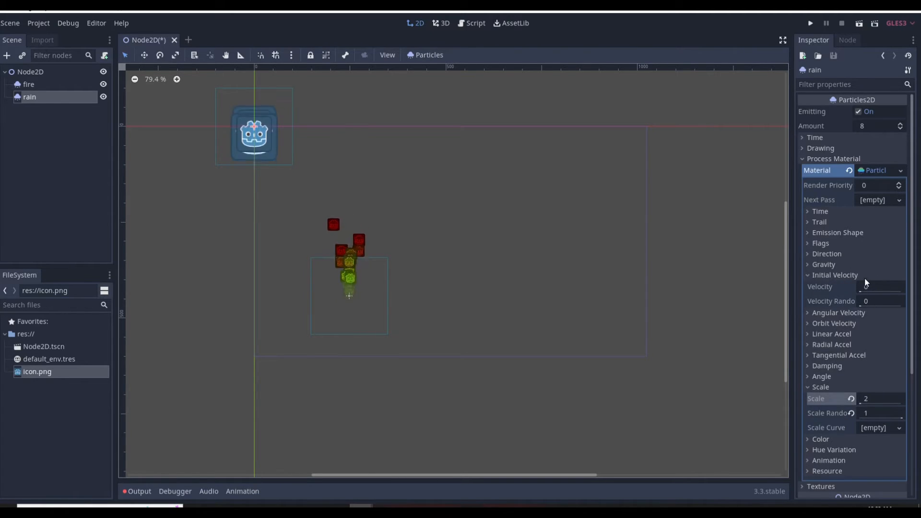
{"action": "left_click", "coordinate": [864, 276]}
{"action": "left_click", "coordinate": [870, 383]}
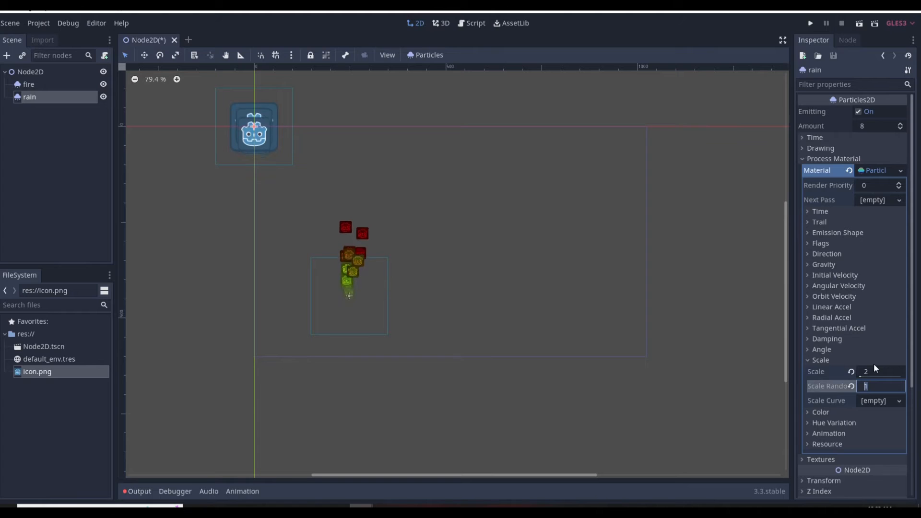
{"action": "type", "text": "0.1"}
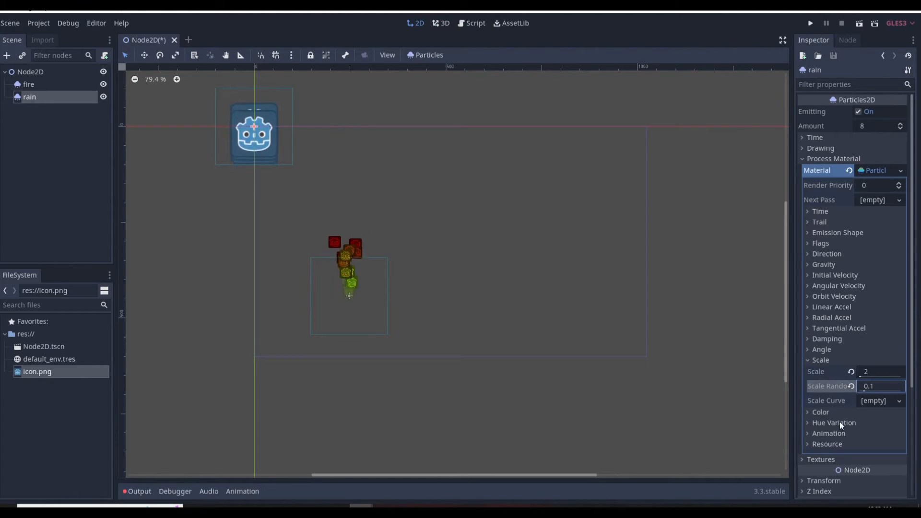
{"action": "left_click", "coordinate": [873, 370]}
{"action": "type", "text": "0.2"}
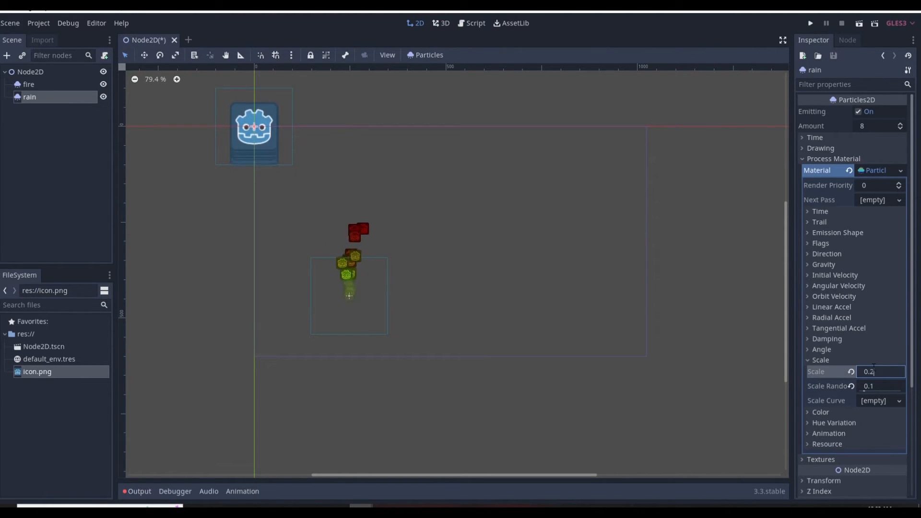
{"action": "key", "text": "Return"}
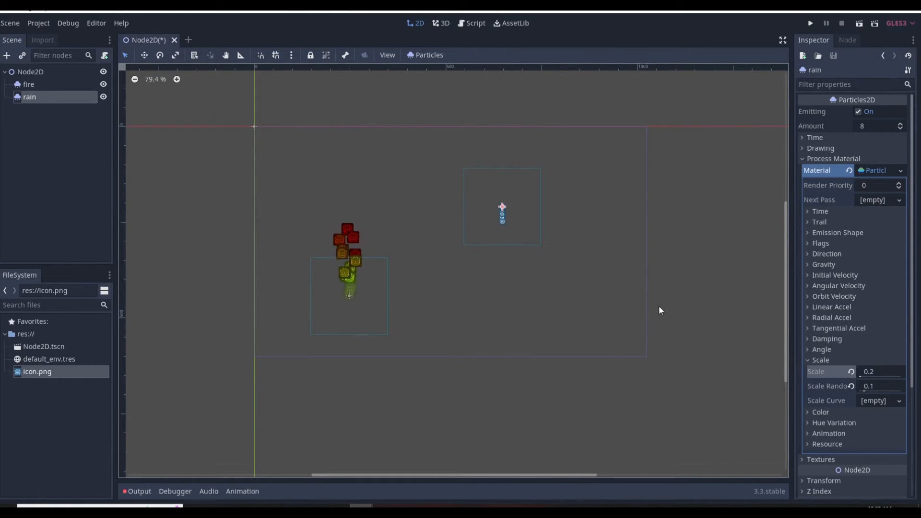
Change the rain material's emission shape to Box and set its x extent to 200.
{"action": "left_click", "coordinate": [821, 360]}
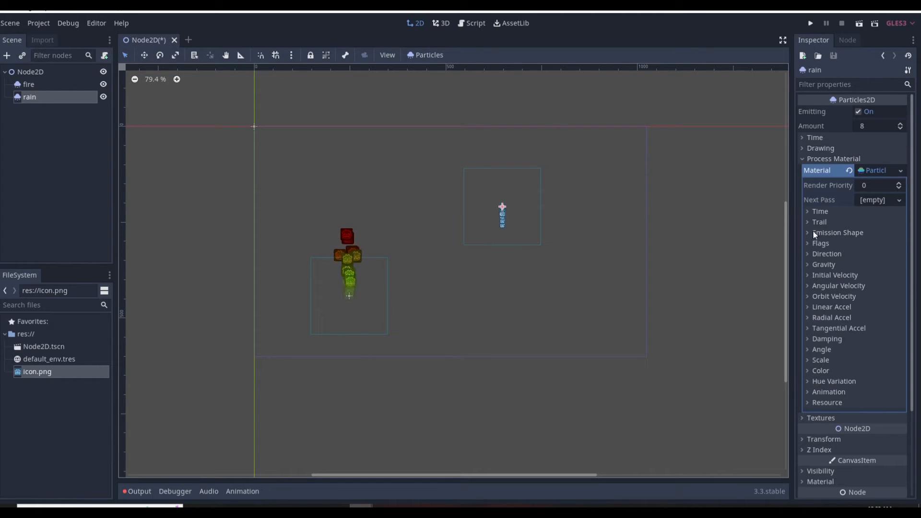
{"action": "left_click", "coordinate": [833, 233]}
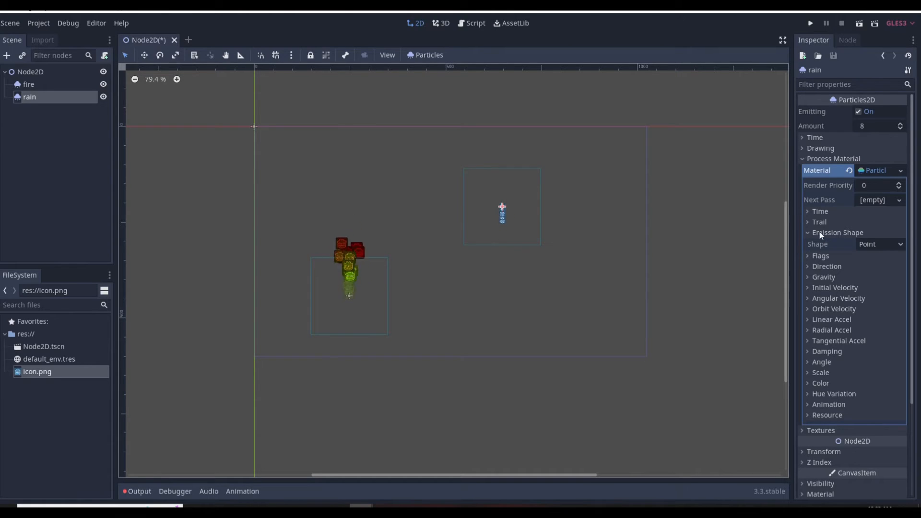
{"action": "left_click", "coordinate": [879, 244]}
{"action": "left_click", "coordinate": [876, 278]}
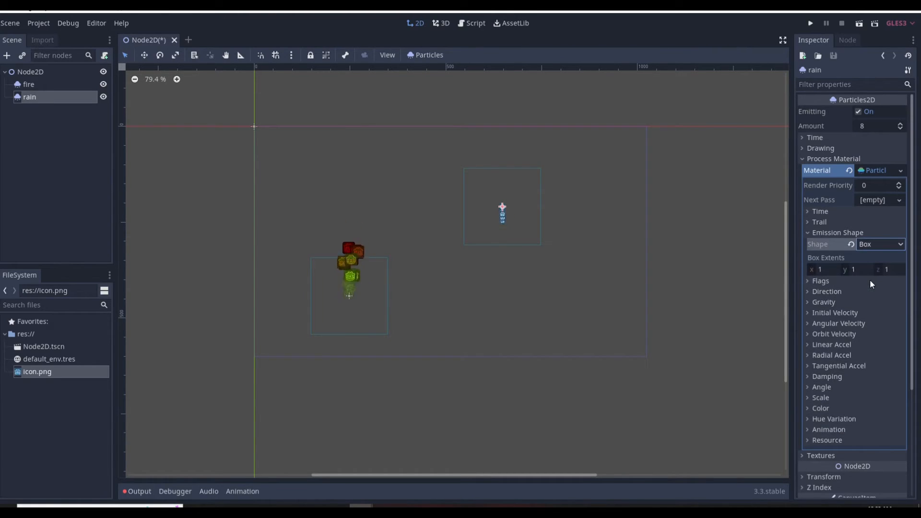
{"action": "left_click", "coordinate": [827, 273]}
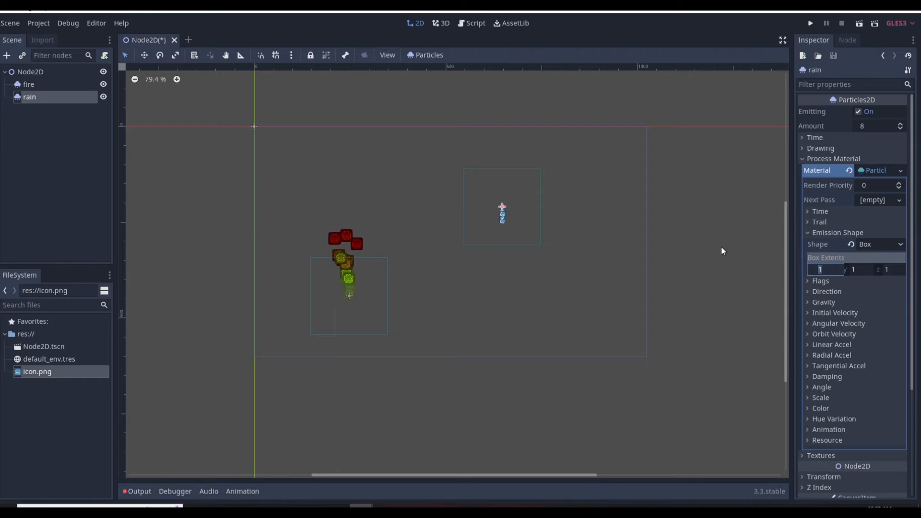
{"action": "type", "text": "200"}
{"action": "key", "text": "Return"}
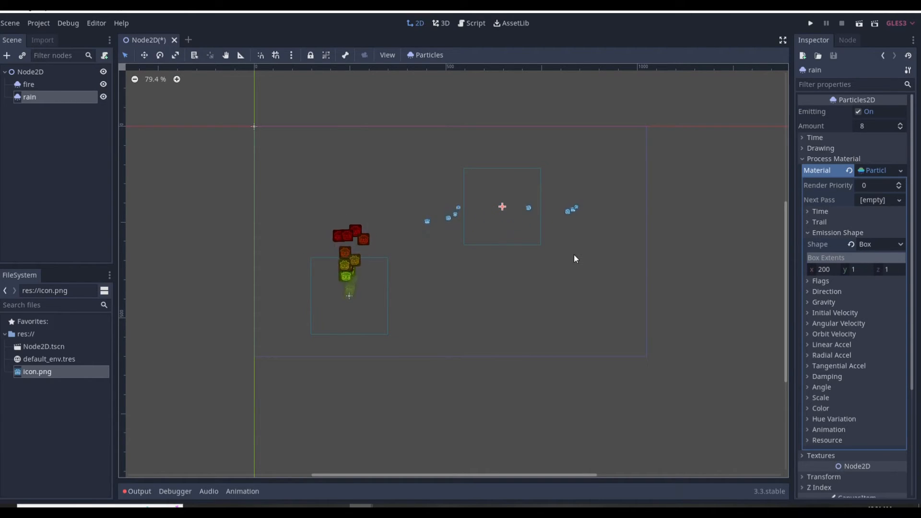
Nudge the rain node slightly up and to the right, and set its particle amount to 120.
{"action": "left_click", "coordinate": [506, 203]}
{"action": "left_click", "coordinate": [501, 208]}
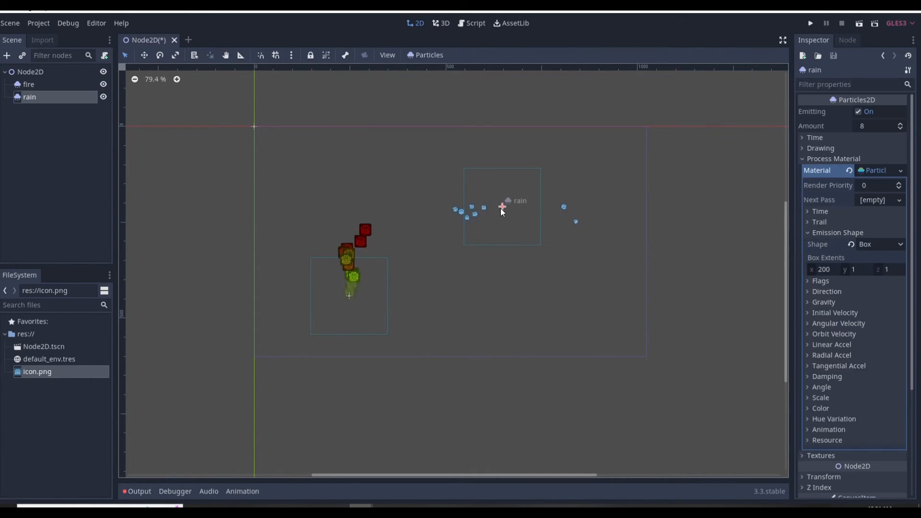
{"action": "left_click_drag", "start_coordinate": [505, 206], "coordinate": [516, 200]}
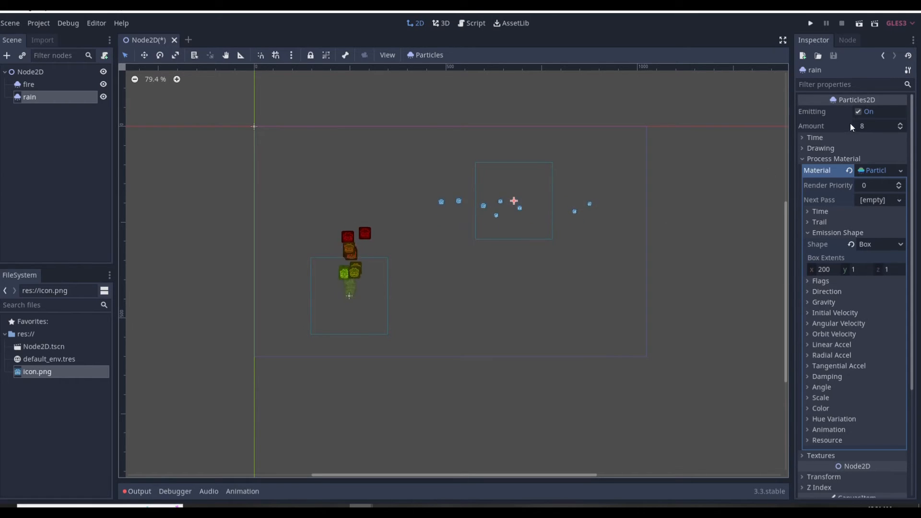
{"action": "left_click", "coordinate": [868, 126]}
{"action": "type", "text": "120"}
{"action": "key", "text": "Return"}
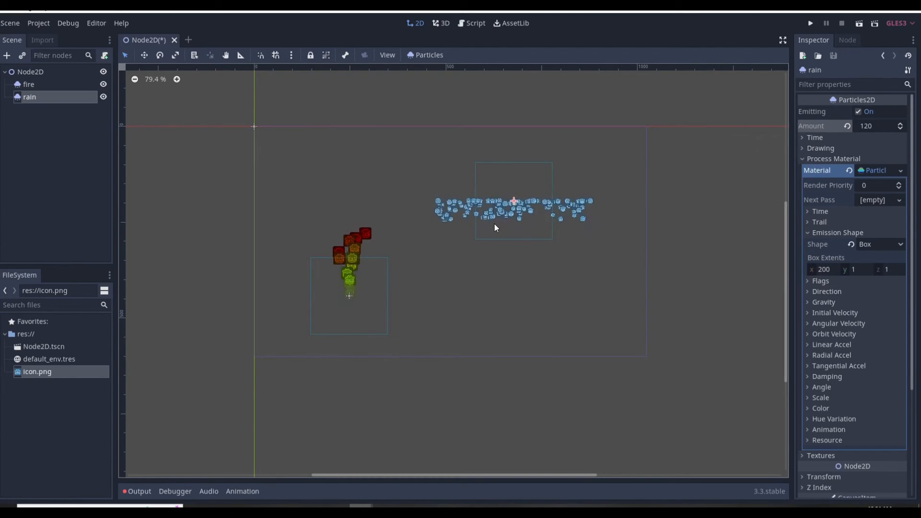
Try particle lifetimes of 2 and 5 for the rain node.
{"action": "left_click", "coordinate": [851, 159]}
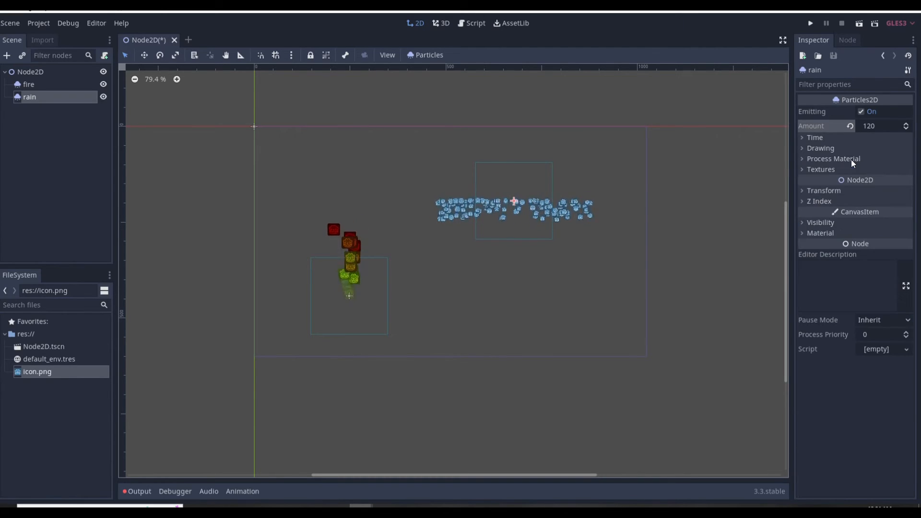
{"action": "left_click", "coordinate": [814, 138]}
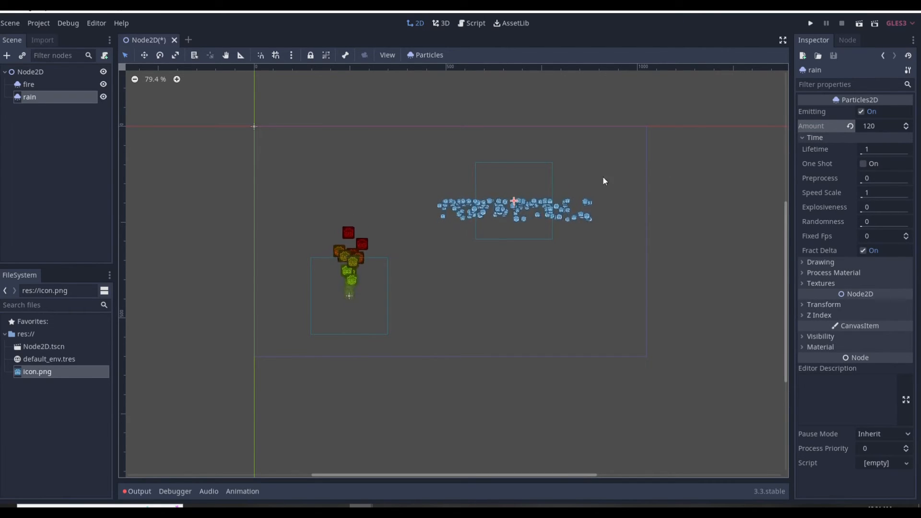
{"action": "left_click", "coordinate": [875, 149]}
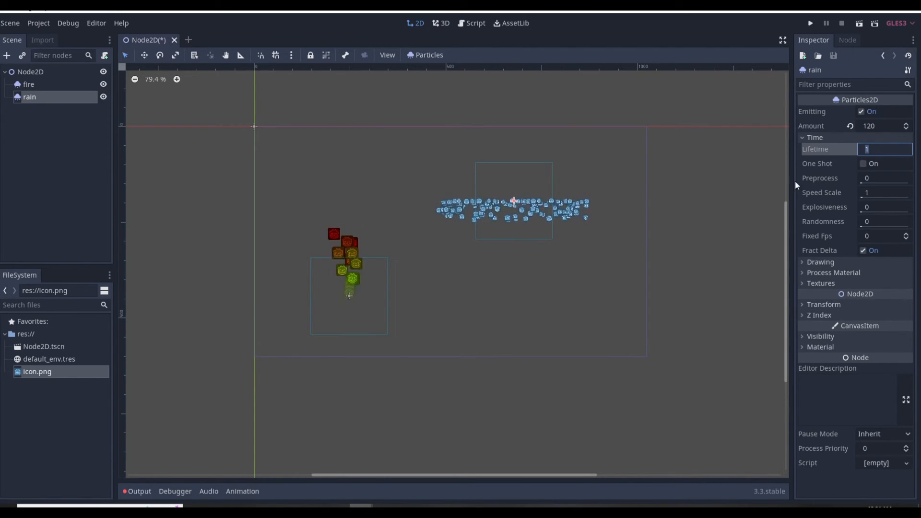
{"action": "type", "text": "2"}
{"action": "key", "text": "Return"}
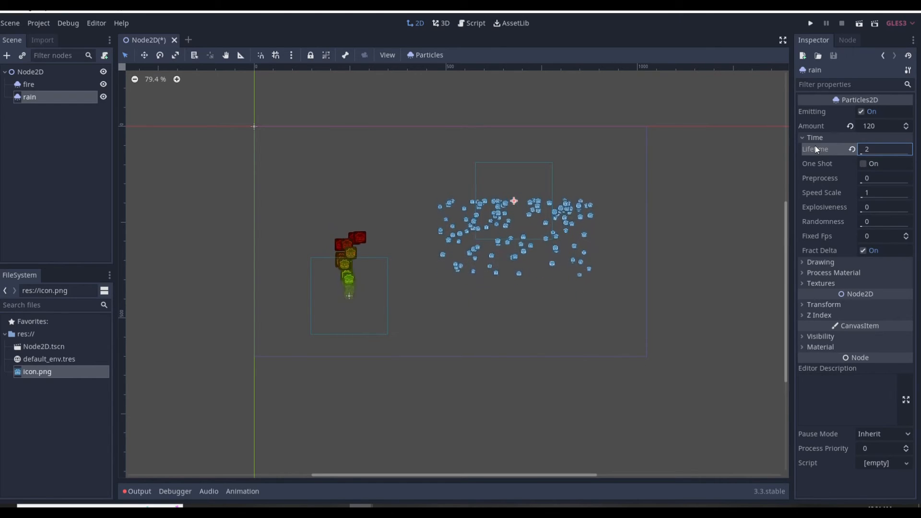
{"action": "double_click", "coordinate": [887, 151]}
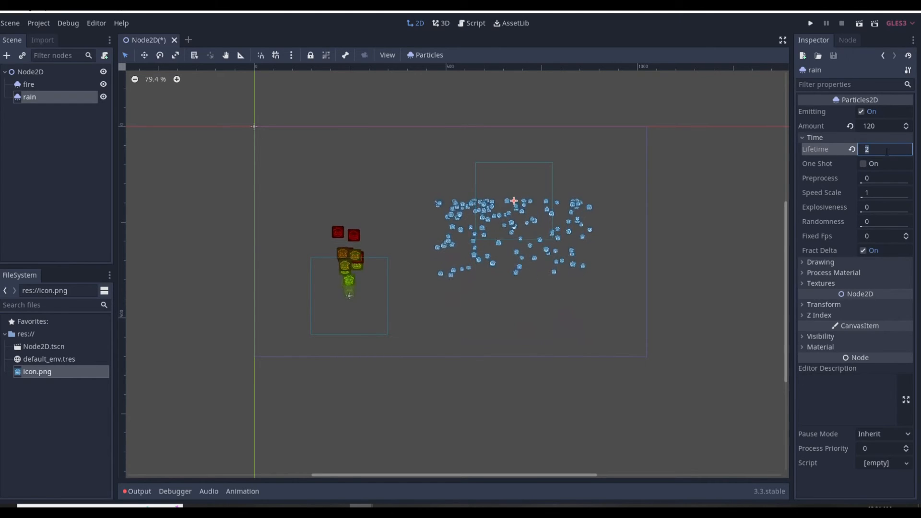
{"action": "type", "text": "5"}
{"action": "key", "text": "Return"}
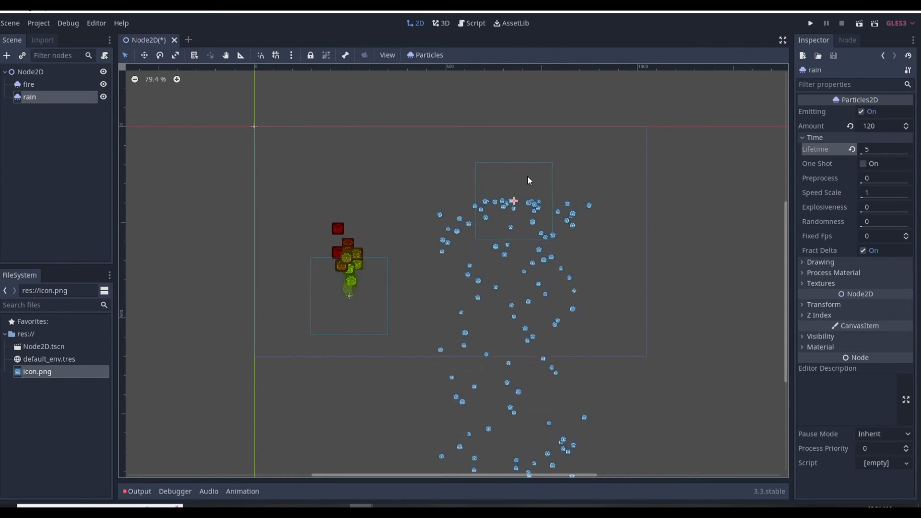
Move the rain node just above the top edge of the game area and set its lifetime to 4.
{"action": "left_click_drag", "start_coordinate": [515, 201], "coordinate": [571, 109]}
{"action": "left_click", "coordinate": [867, 149]}
{"action": "type", "text": "4"}
{"action": "key", "text": "Return"}
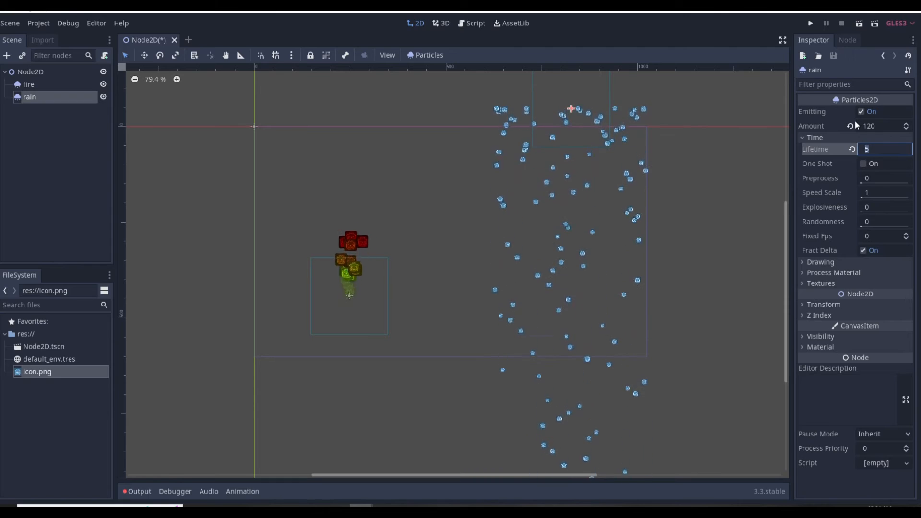
{"action": "left_click", "coordinate": [571, 83]}
{"action": "left_click", "coordinate": [572, 110]}
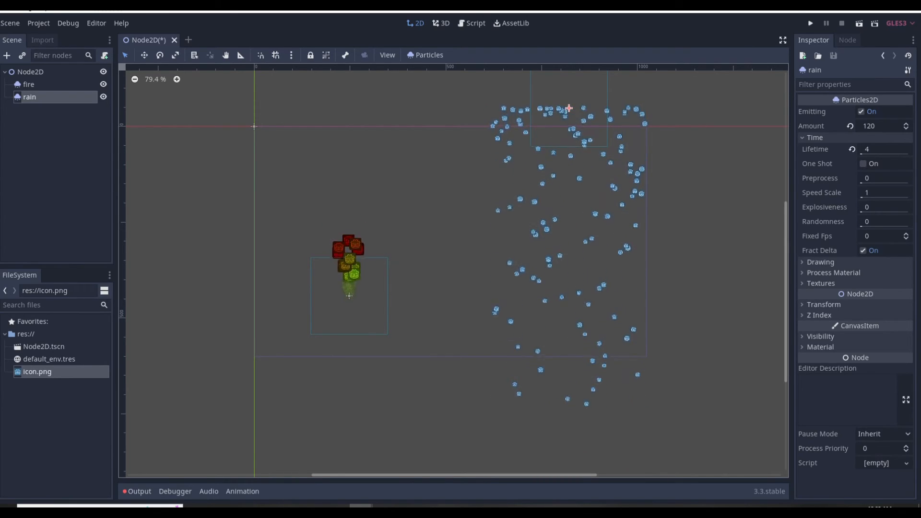
Shift the fire node slightly up and right, and move the rain node left, keeping it above the game area.
{"action": "left_click_drag", "start_coordinate": [350, 294], "coordinate": [382, 274]}
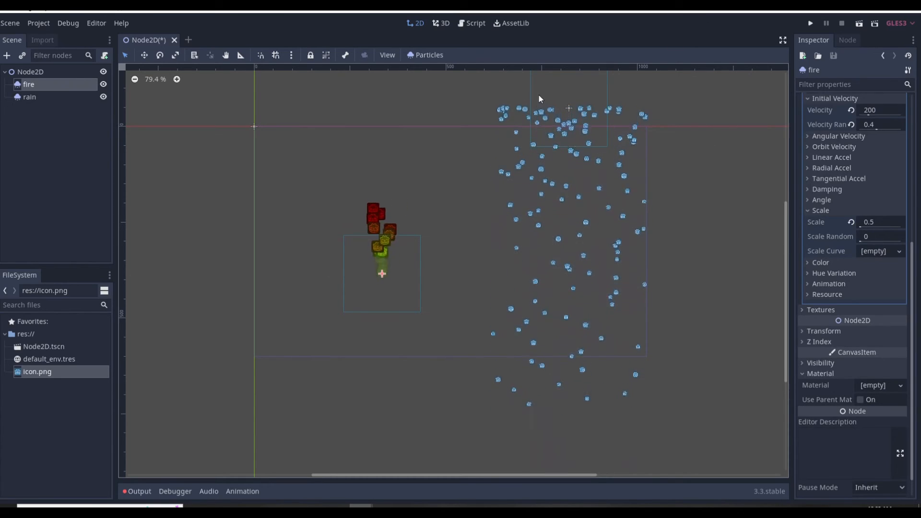
{"action": "left_click_drag", "start_coordinate": [568, 110], "coordinate": [520, 113]}
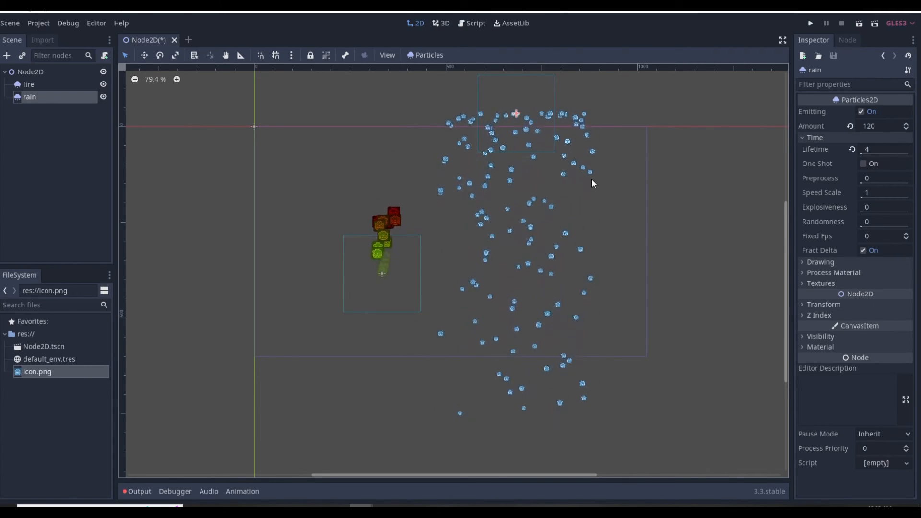
Run the scene twice to check how the fire and rain particles look in the game, closing the game window each time.
{"action": "key", "text": "F6"}
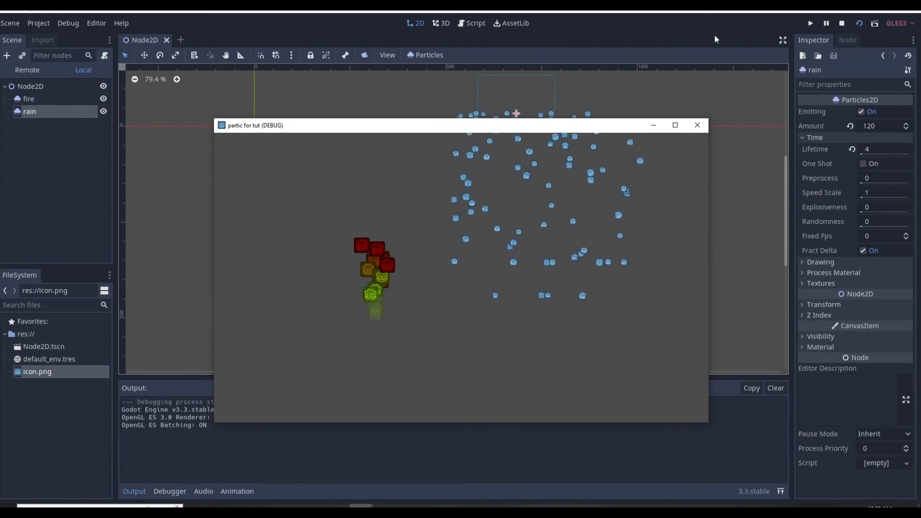
{"action": "left_click", "coordinate": [697, 125]}
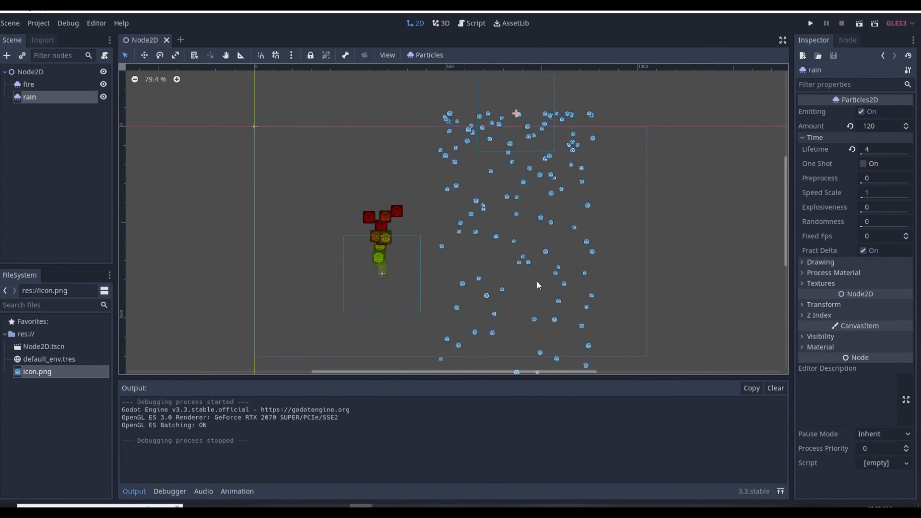
{"action": "key", "text": "F6"}
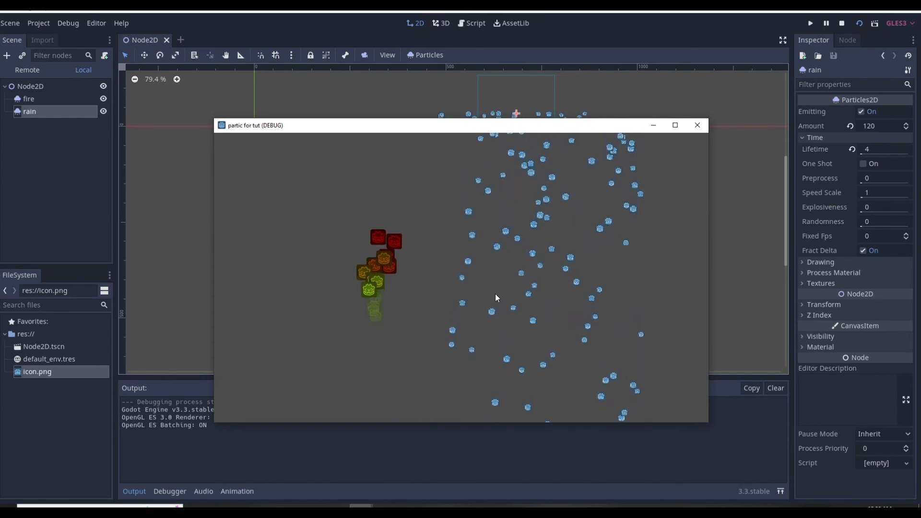
{"action": "left_click", "coordinate": [697, 125]}
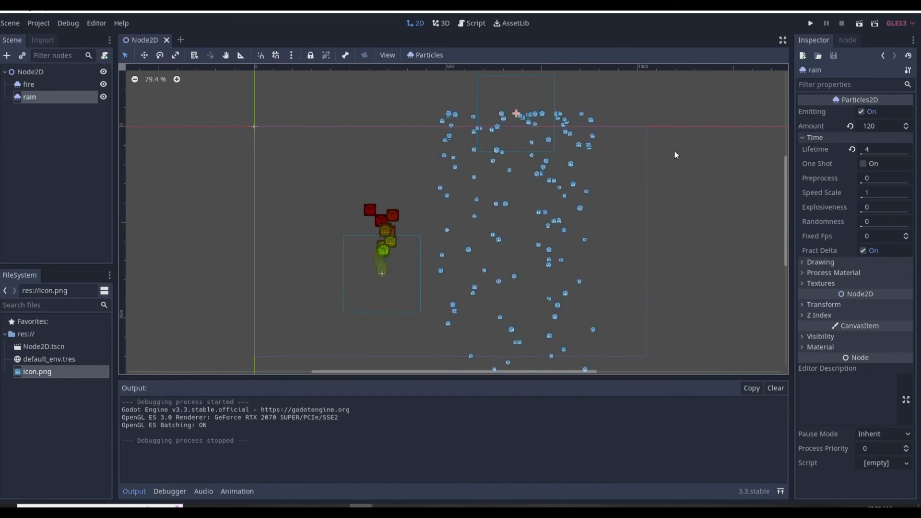
Try rain particle amounts of 60 and 30, and return the amount to 120.
{"action": "left_click", "coordinate": [868, 125]}
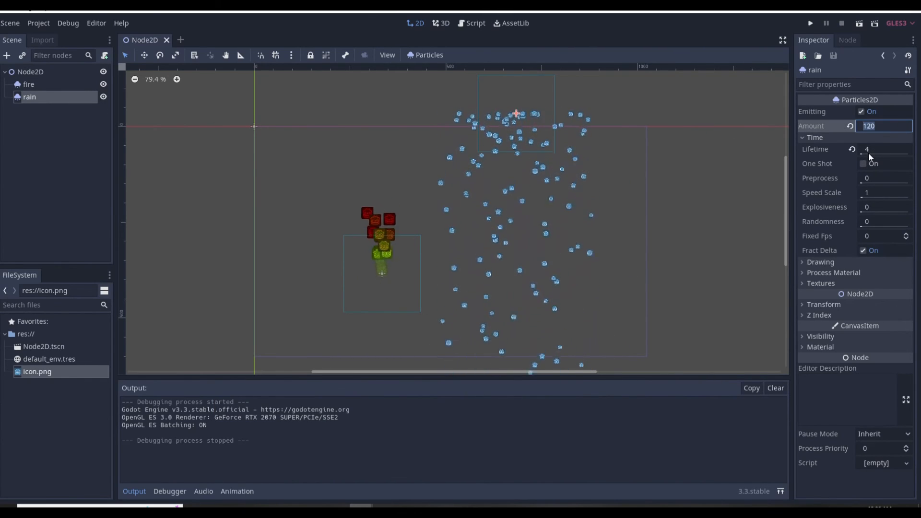
{"action": "type", "text": "60"}
{"action": "key", "text": "Return"}
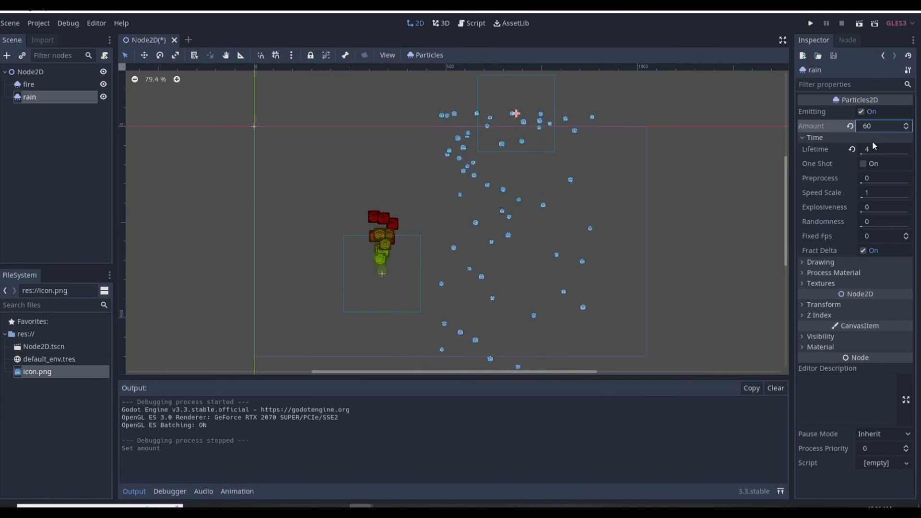
{"action": "left_click", "coordinate": [869, 127]}
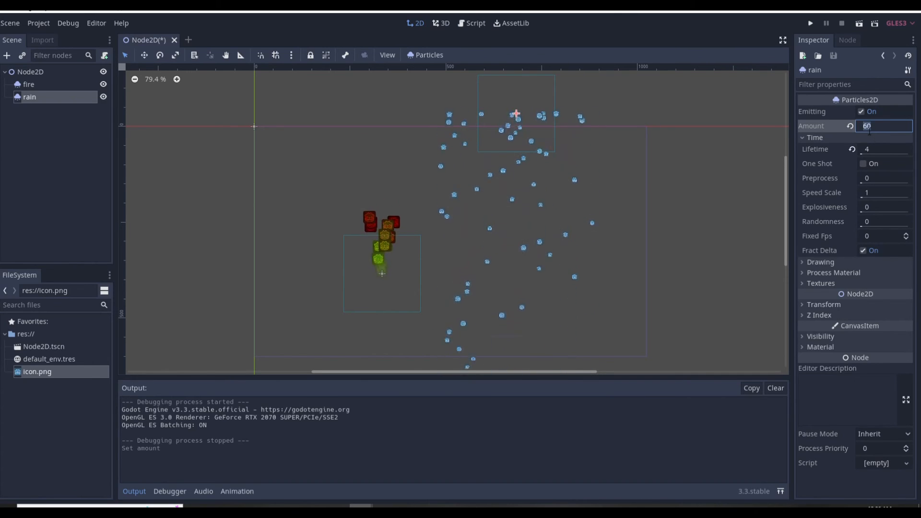
{"action": "type", "text": "30"}
{"action": "key", "text": "Return"}
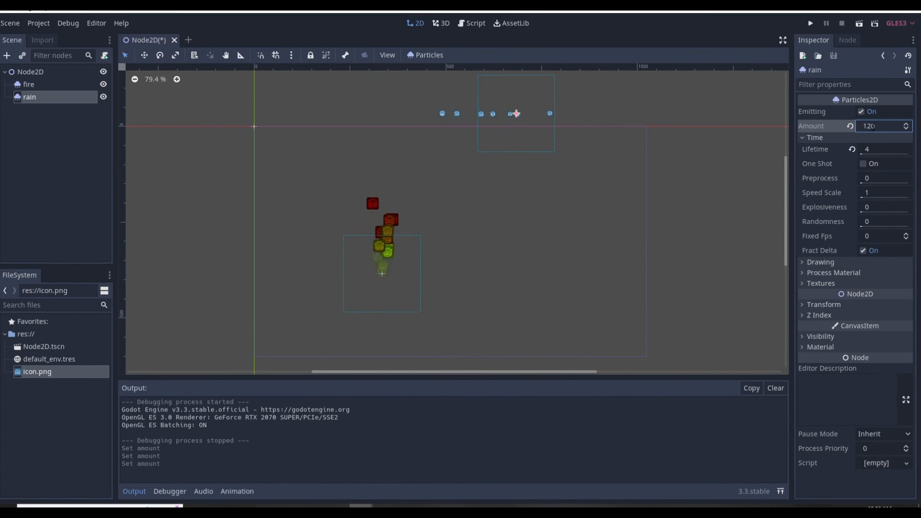
Run the scene again with the rain amount at 120 to examine how the rain starts.
{"action": "key", "text": "F5"}
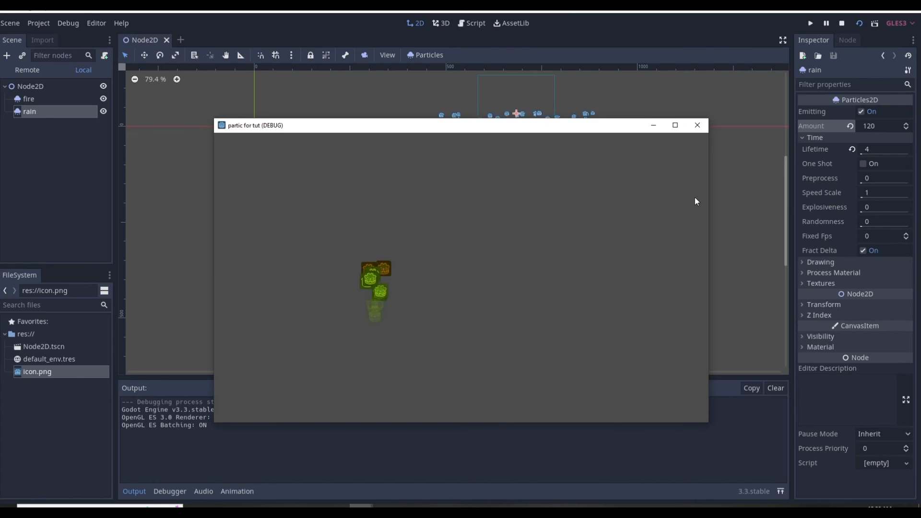